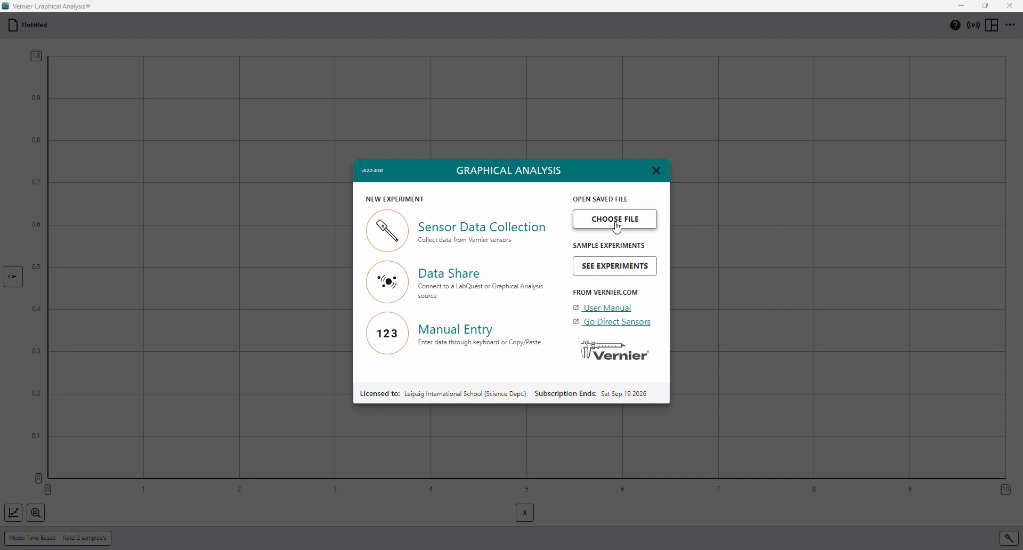
Start a new manual entry experiment and save it over the existing recent file testMrEmm.gambl.
left_click(476, 341)
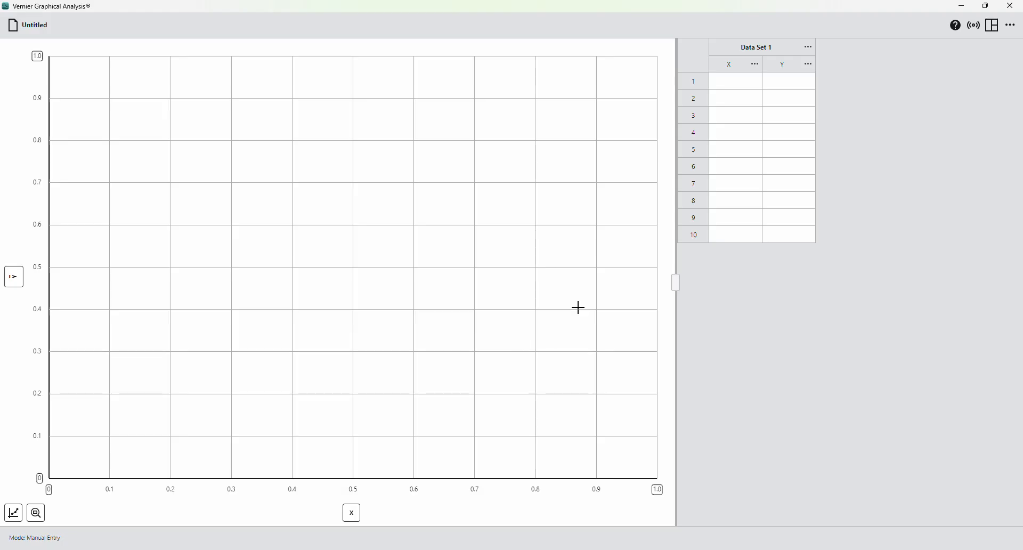
left_click(48, 29)
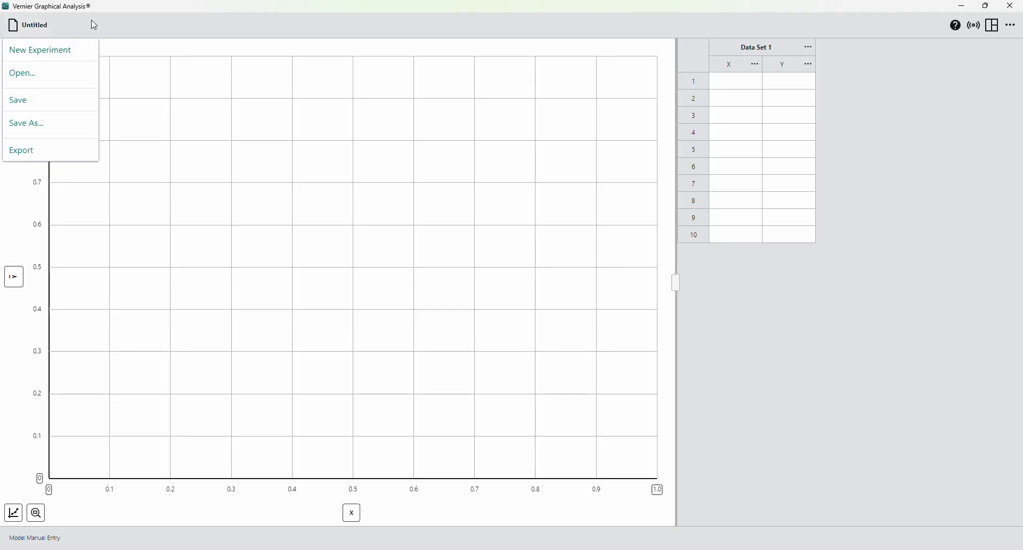
left_click(67, 110)
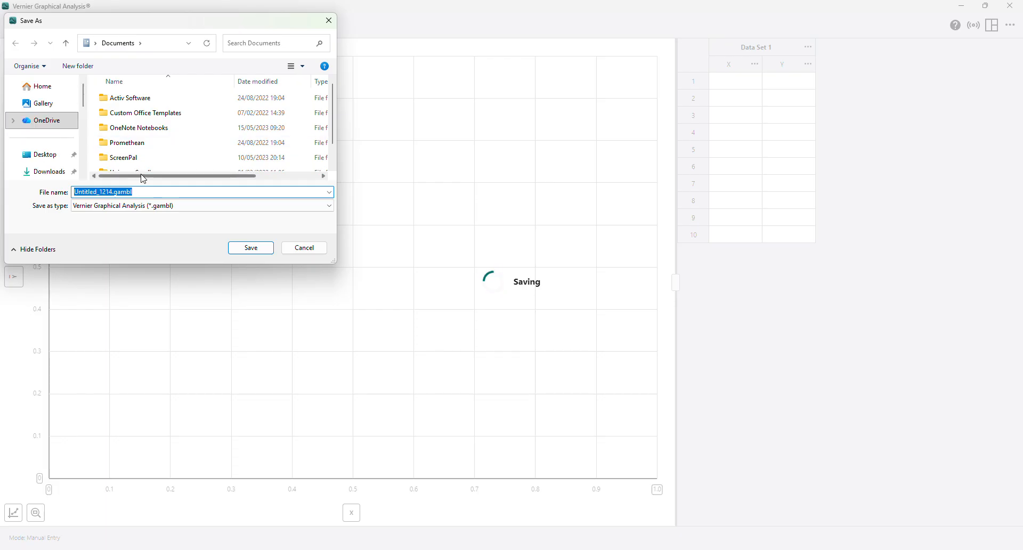
scroll(43, 133, "down", 3)
scroll(50, 123, "up", 3)
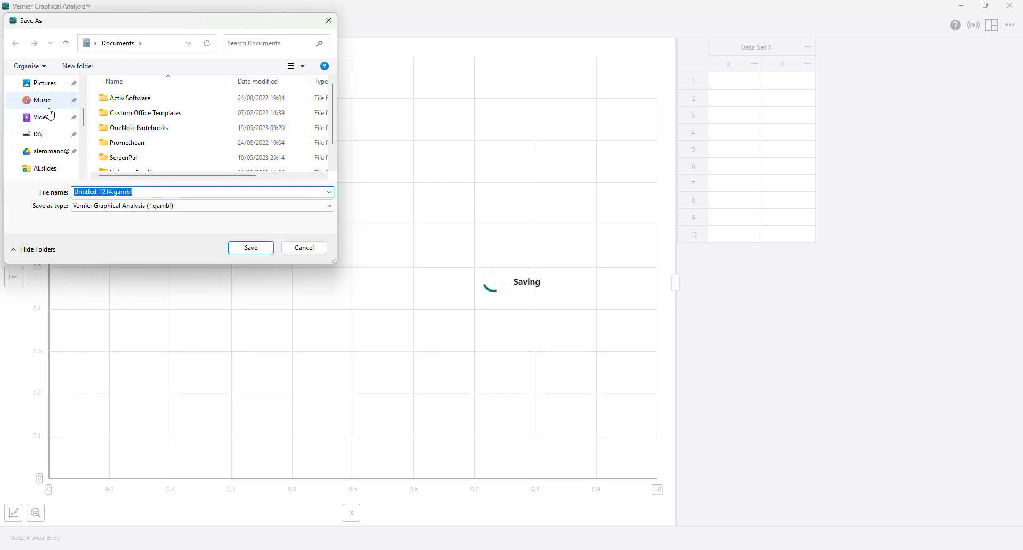
left_click(40, 86)
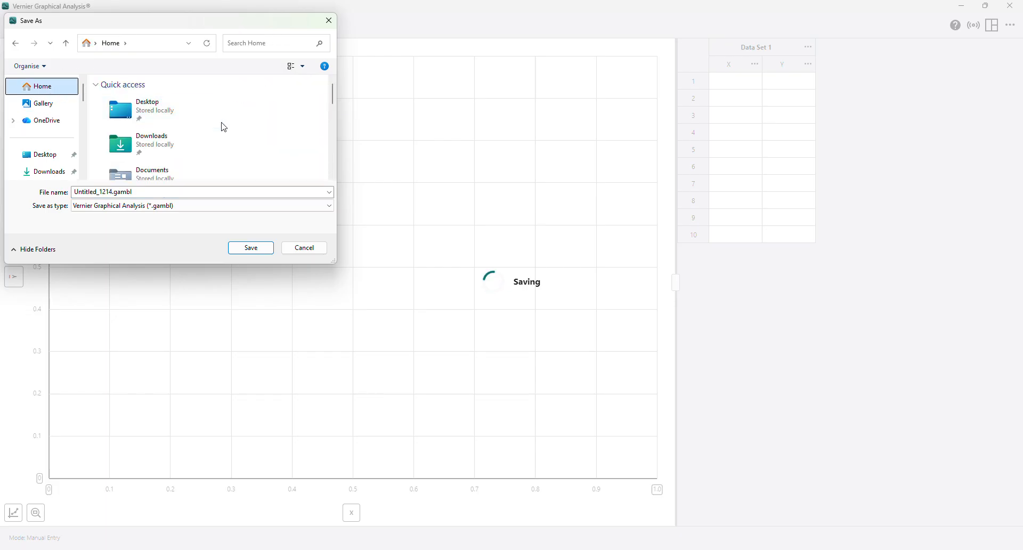
scroll(208, 136, "down", 2)
scroll(206, 145, "down", 8)
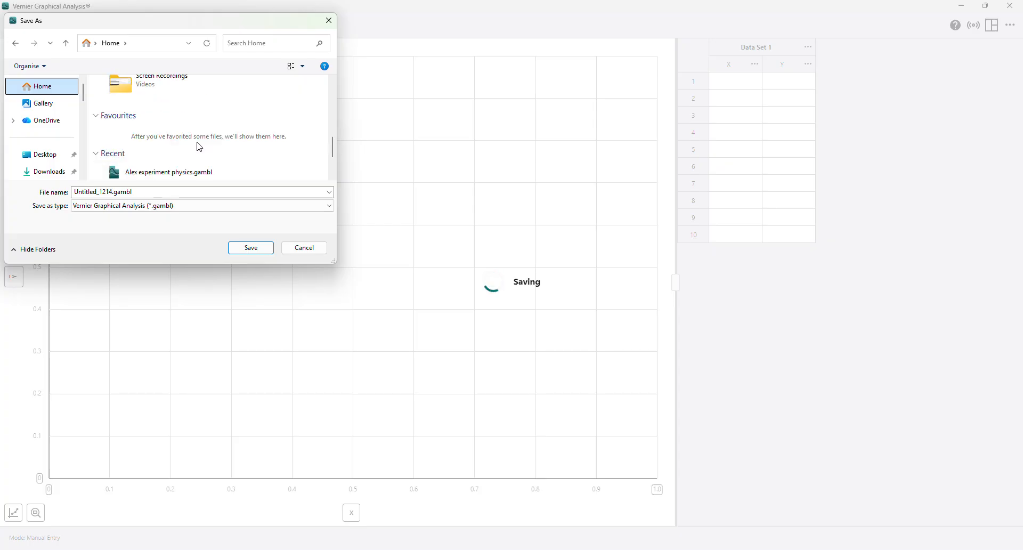
left_click(194, 128)
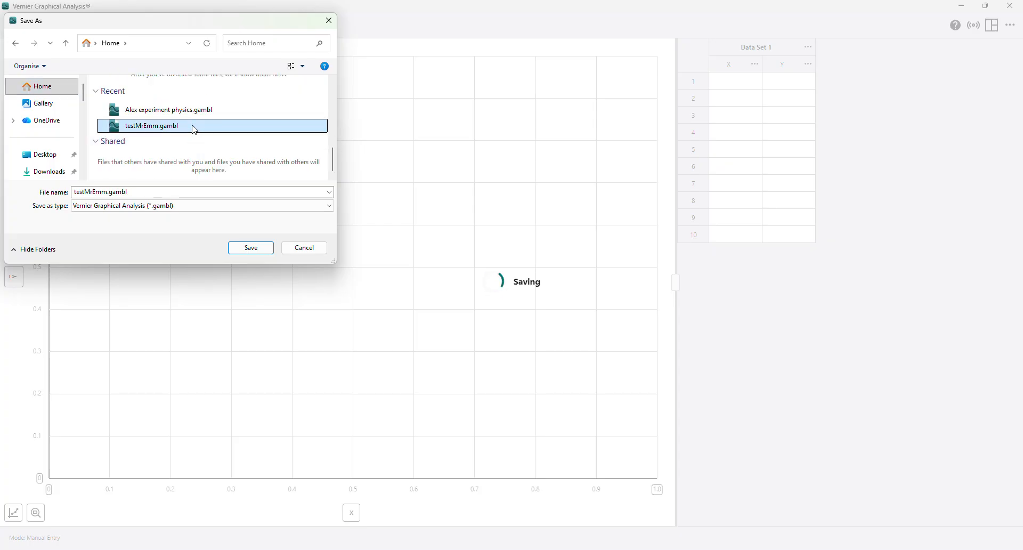
left_click(240, 249)
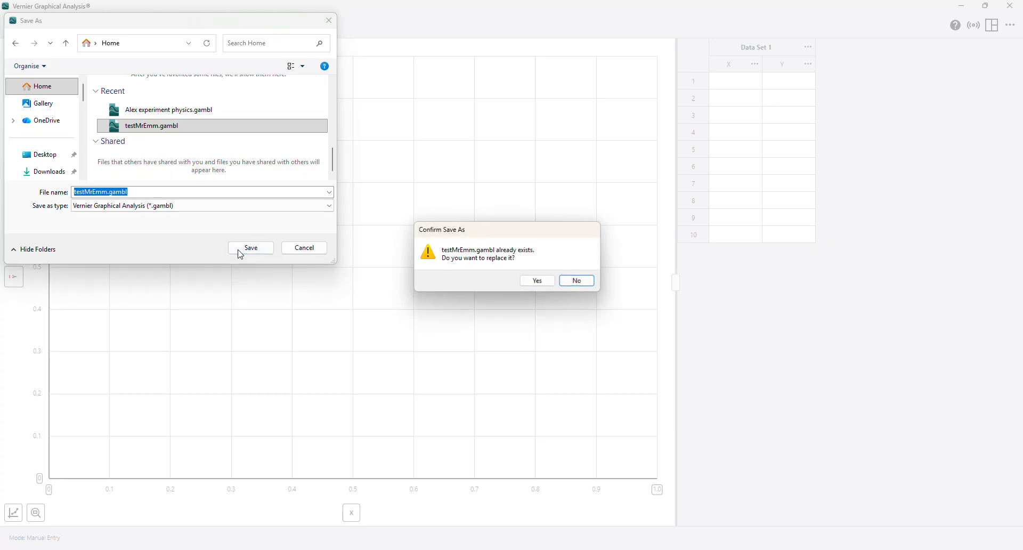
left_click(525, 281)
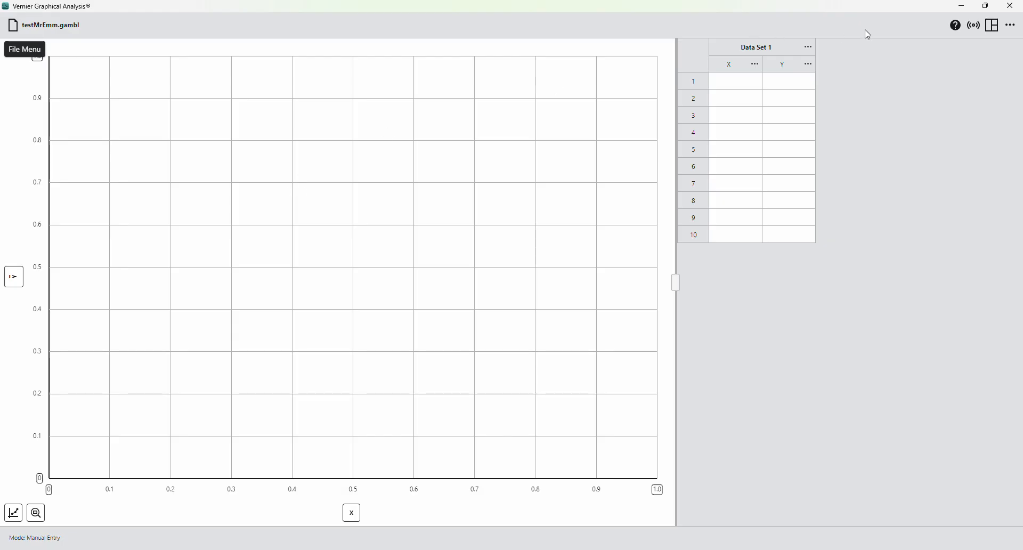
Try the three-graph and two-graph layouts, return to one graph, and switch the data table off and back on.
left_click(994, 28)
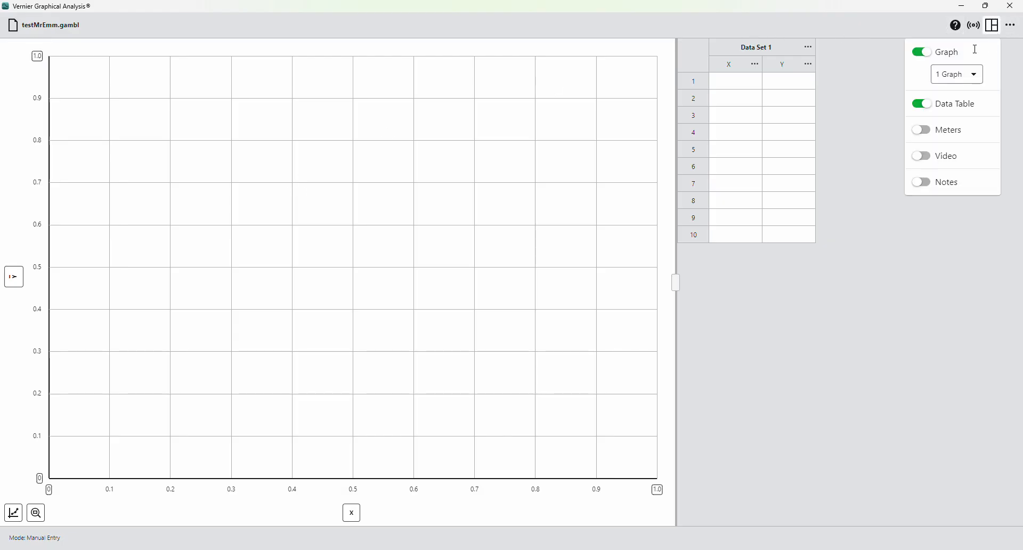
left_click(949, 75)
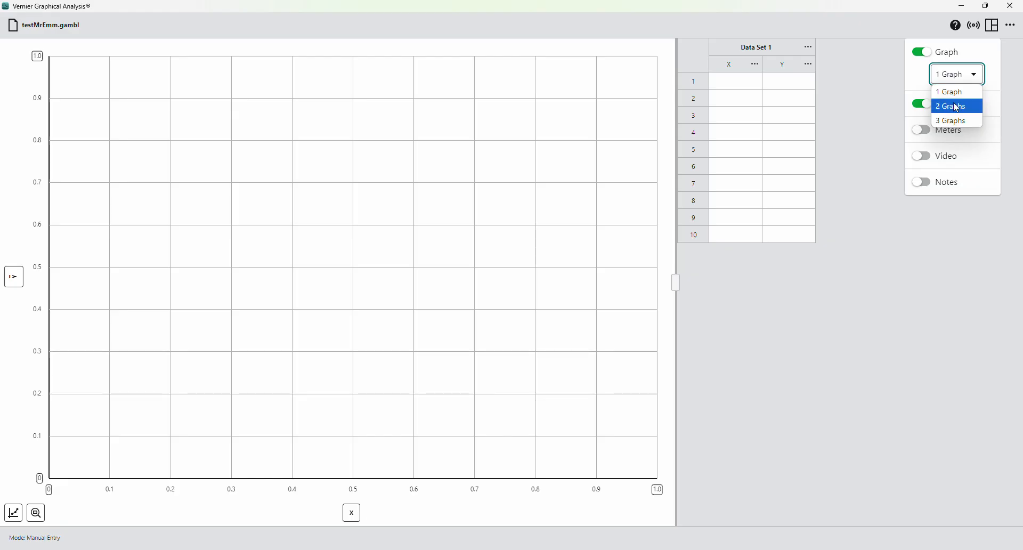
left_click(957, 121)
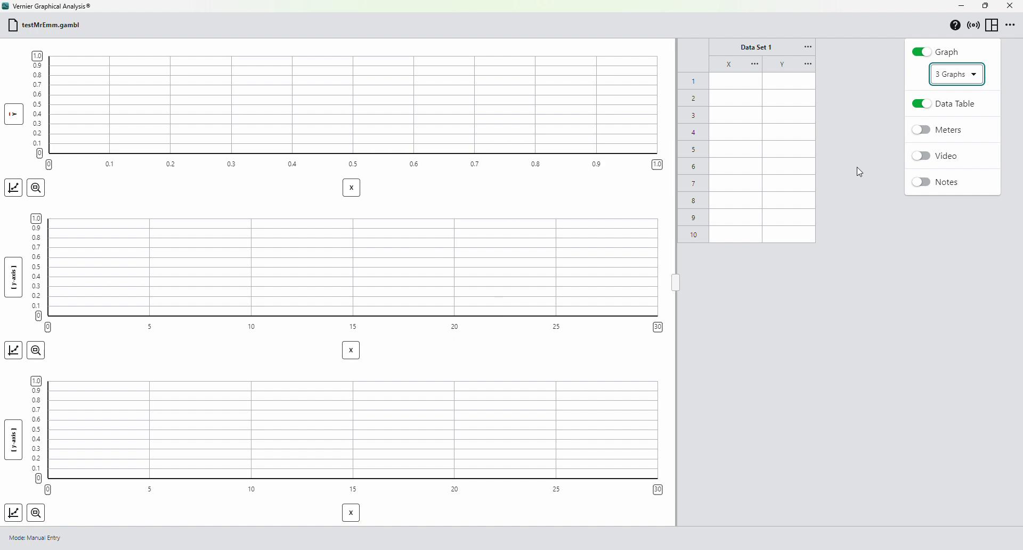
left_click(958, 75)
left_click(953, 105)
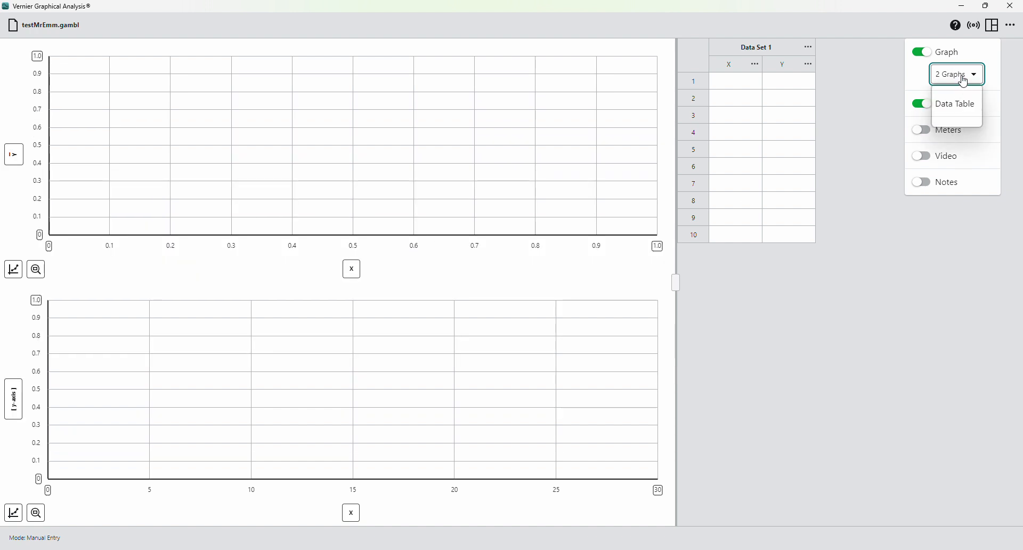
left_click(964, 79)
left_click(958, 91)
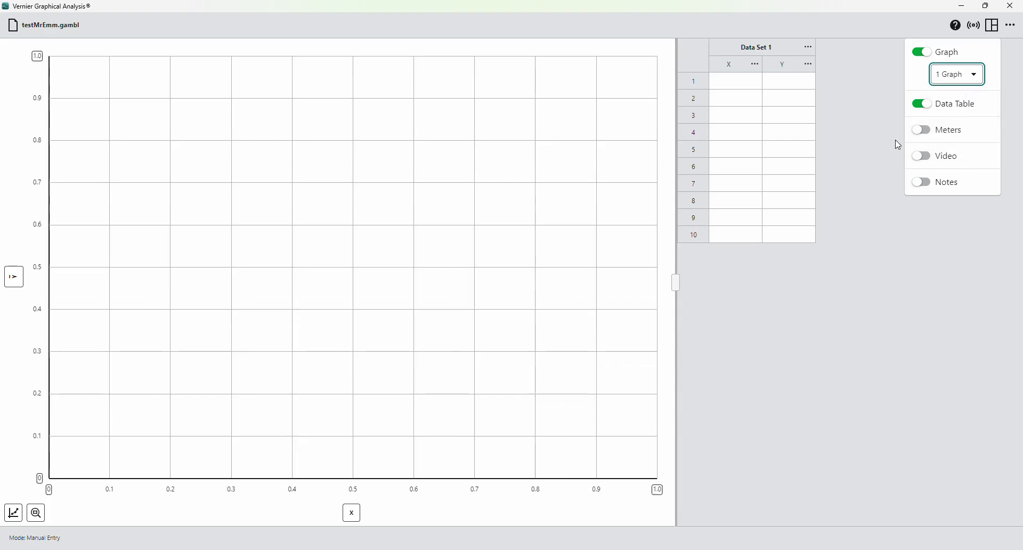
left_click(924, 107)
left_click(923, 106)
Show the notes area and enter the note "trial1: 20g".
left_click(959, 191)
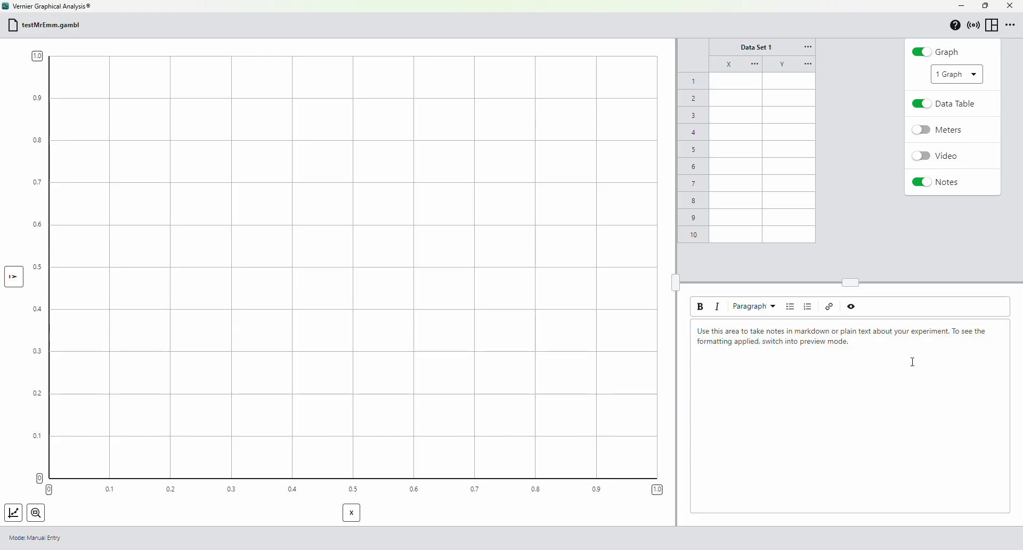
left_click(914, 362)
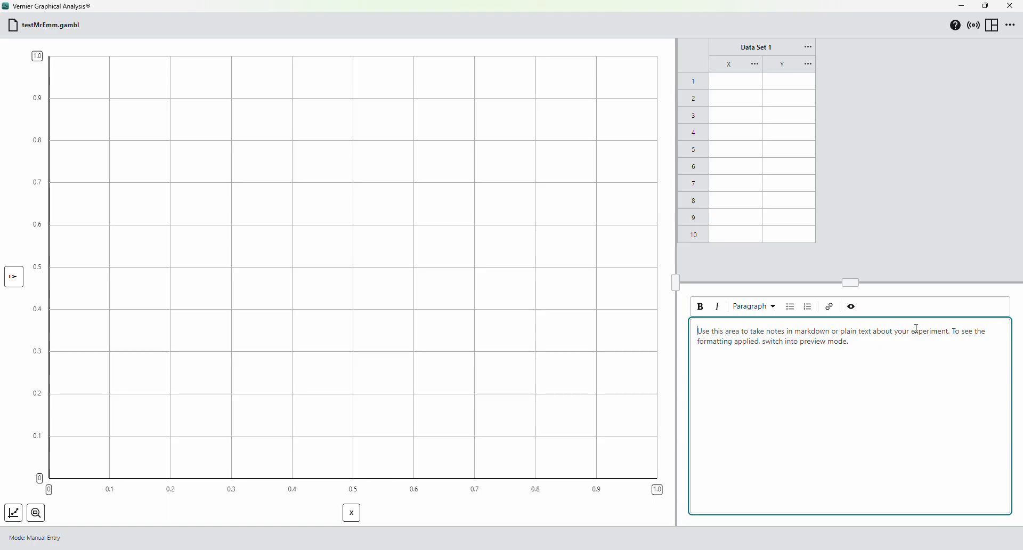
left_click(808, 48)
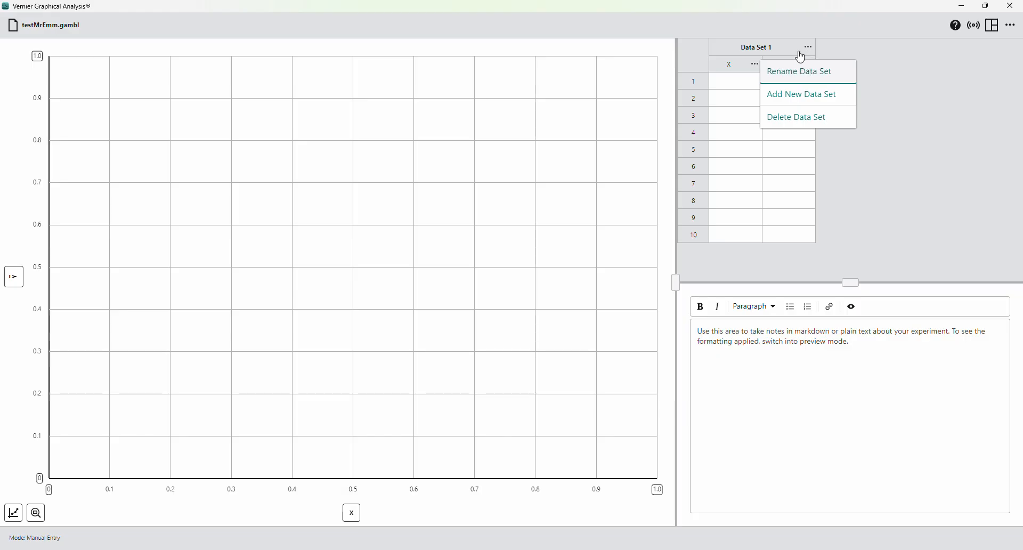
left_click(828, 342)
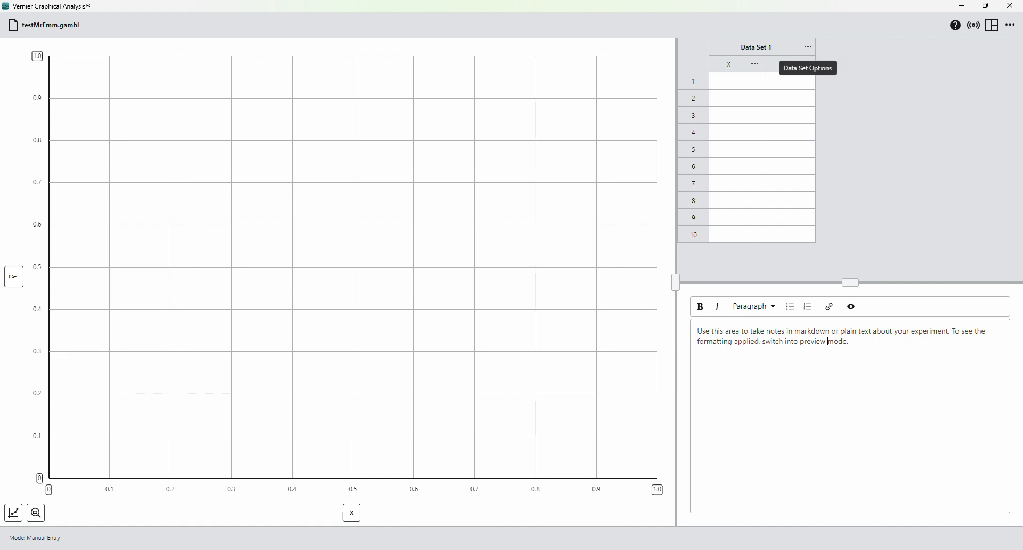
left_click(833, 348)
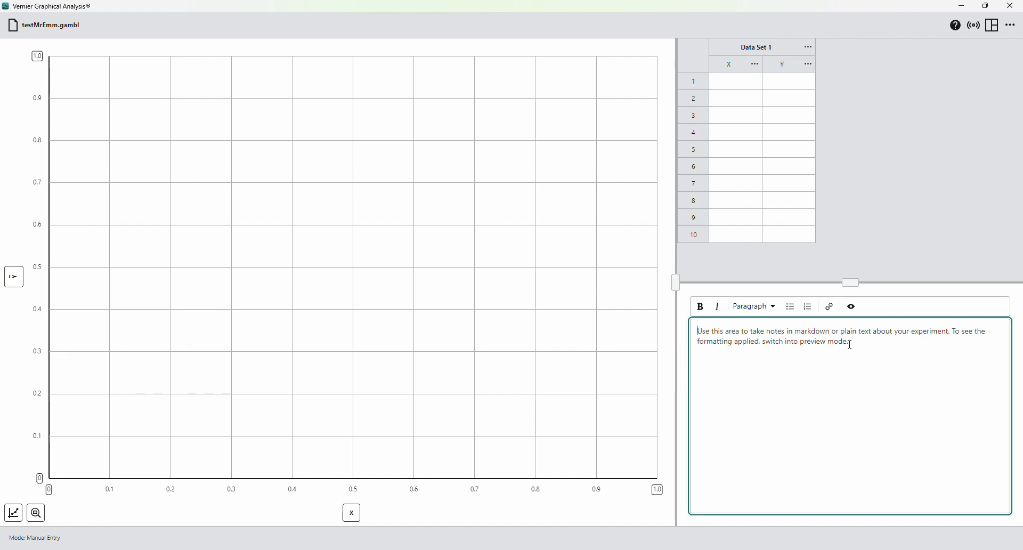
type("trial1")
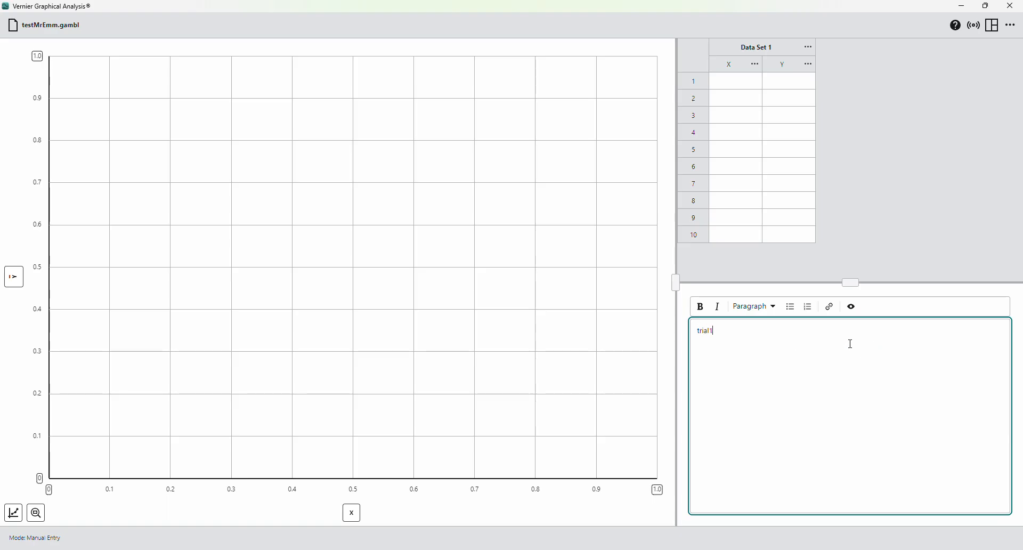
type(": 20g")
Try the video view, switch it off again, and hide the notes area.
left_click(997, 28)
left_click(957, 156)
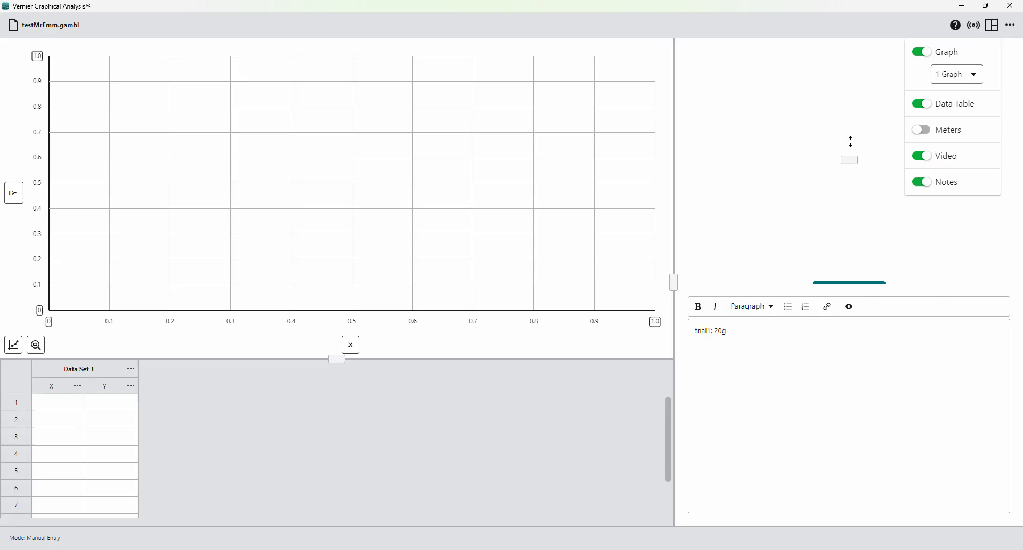
left_click(929, 162)
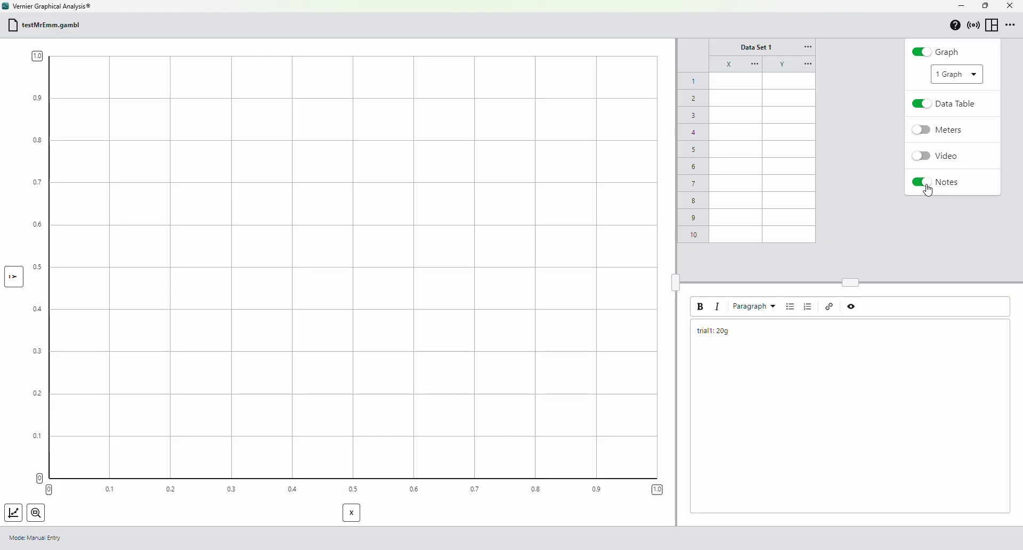
left_click(929, 184)
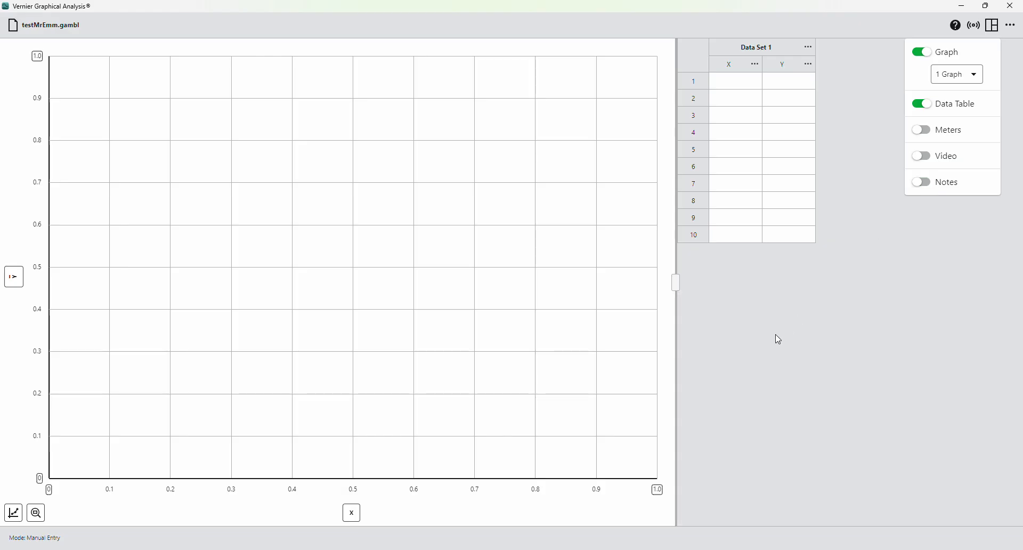
left_click(999, 26)
left_click(1011, 25)
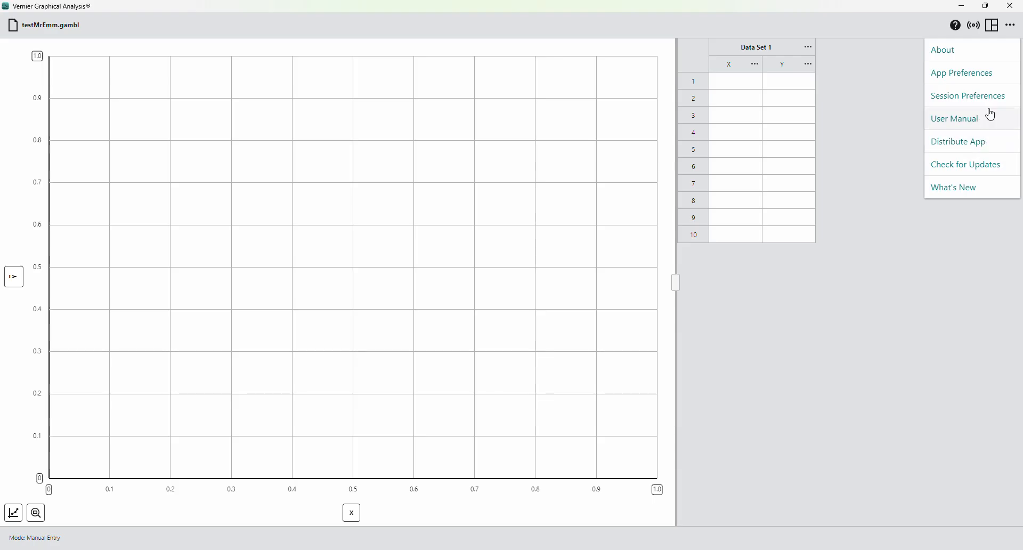
left_click(1014, 34)
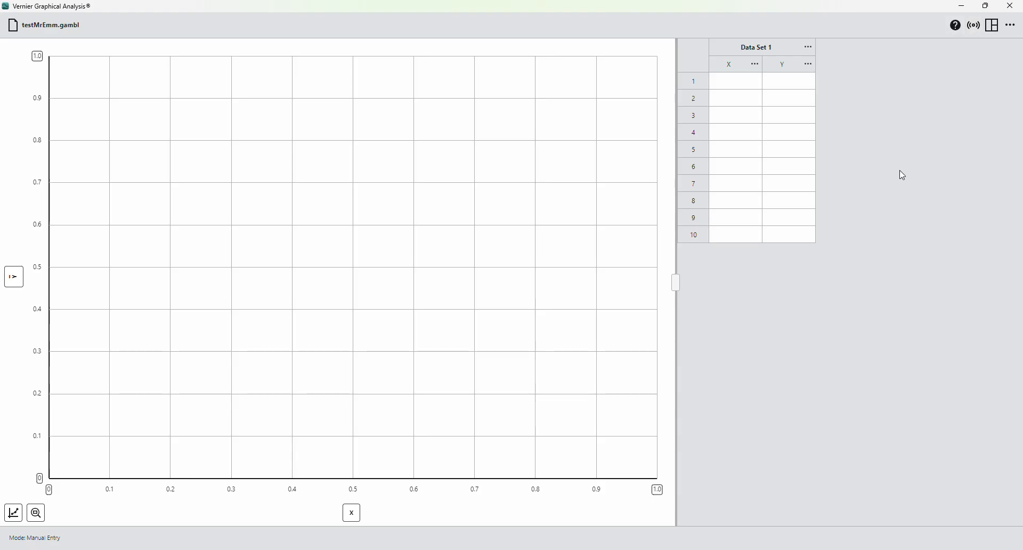
Enter the values 1, 2, 3, 4 and 5 in rows 1 to 5 of the X column.
left_click(752, 86)
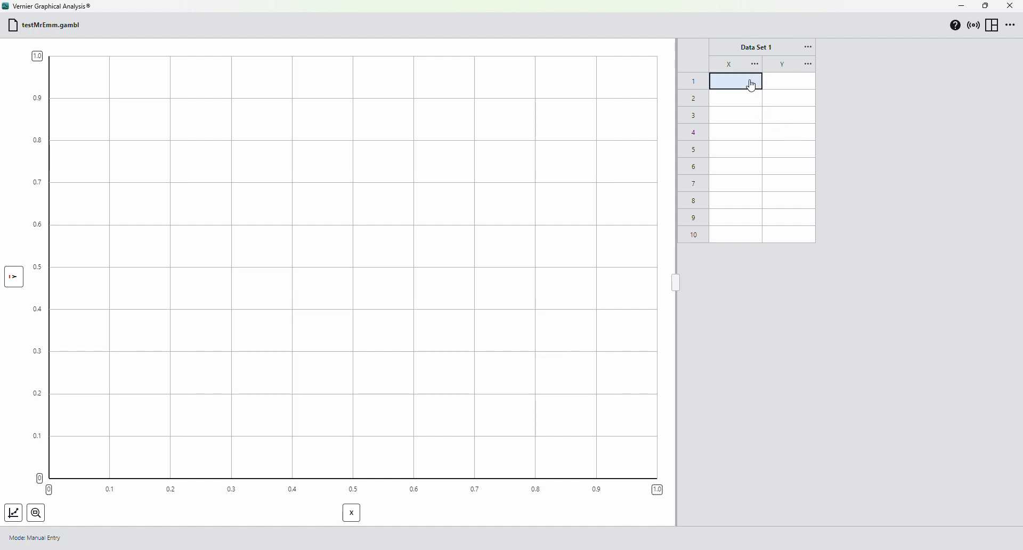
type("1")
key("Return")
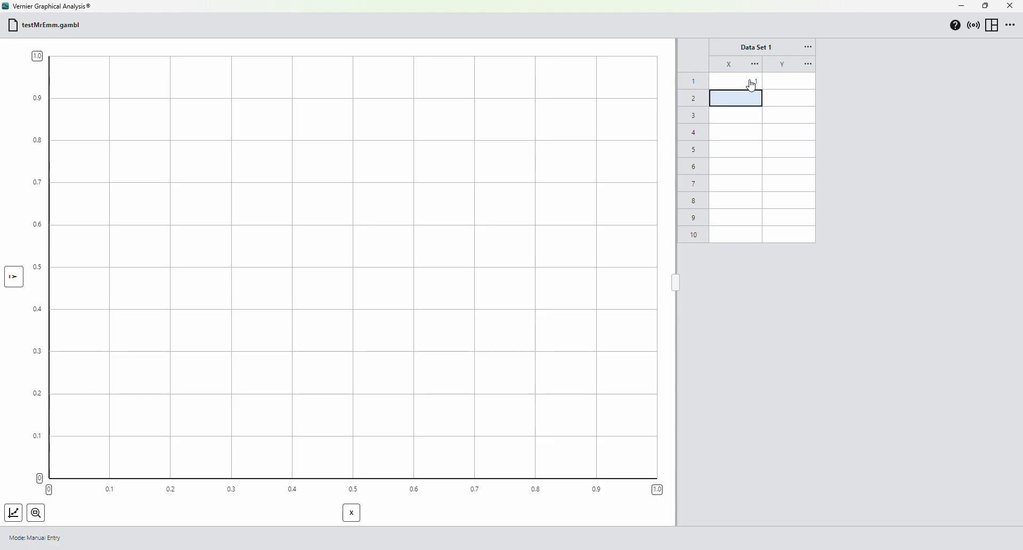
type("2")
key("Return")
type("3")
key("Return")
type("4")
key("Return")
type("5")
key("Tab")
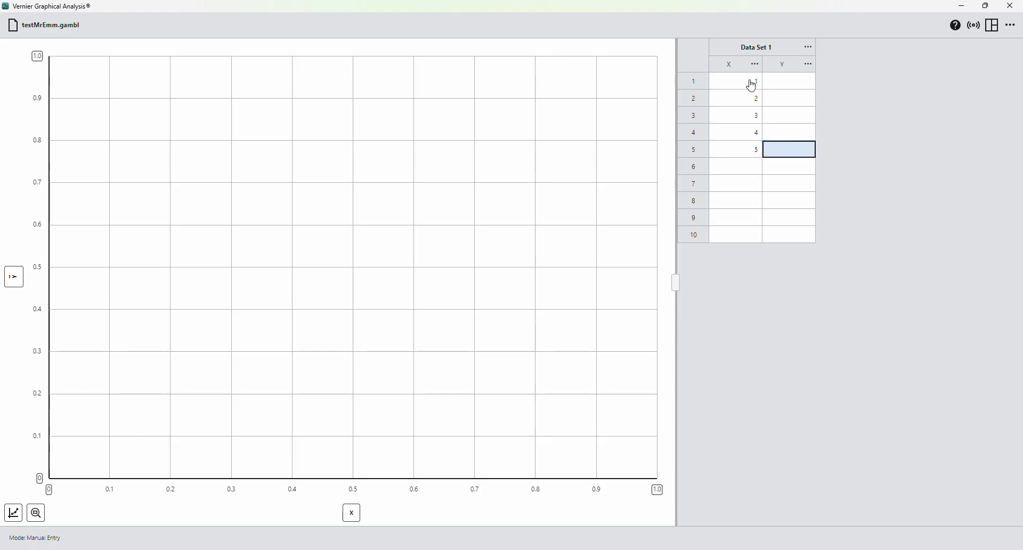
Enter the values 2, 4, 6, 8 and 10 in rows 1 to 5 of the Y column.
key("Up")
key("Up")
key("Up")
key("Up")
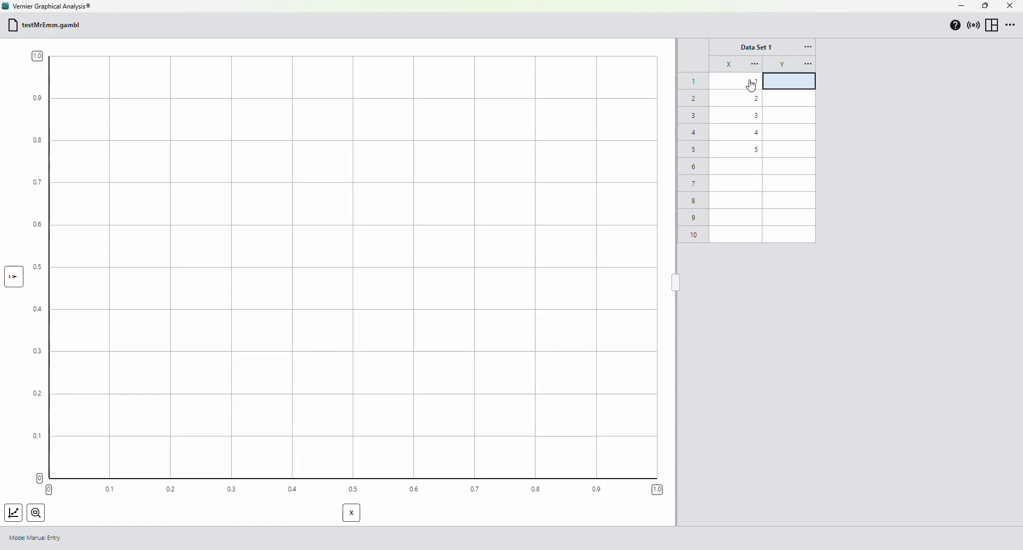
type("2")
key("Return")
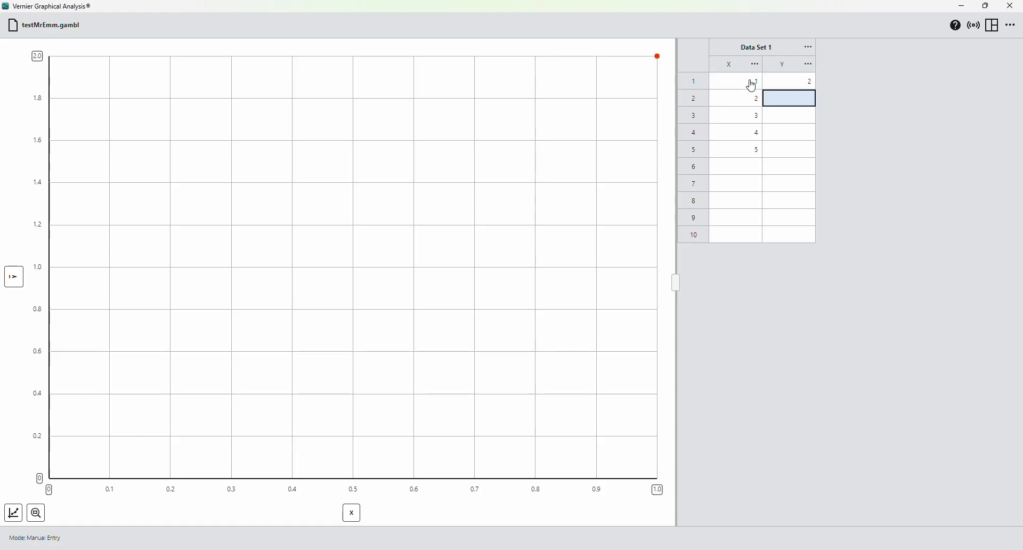
type("4")
key("Return")
type("6")
key("Return")
type("8")
key("Return")
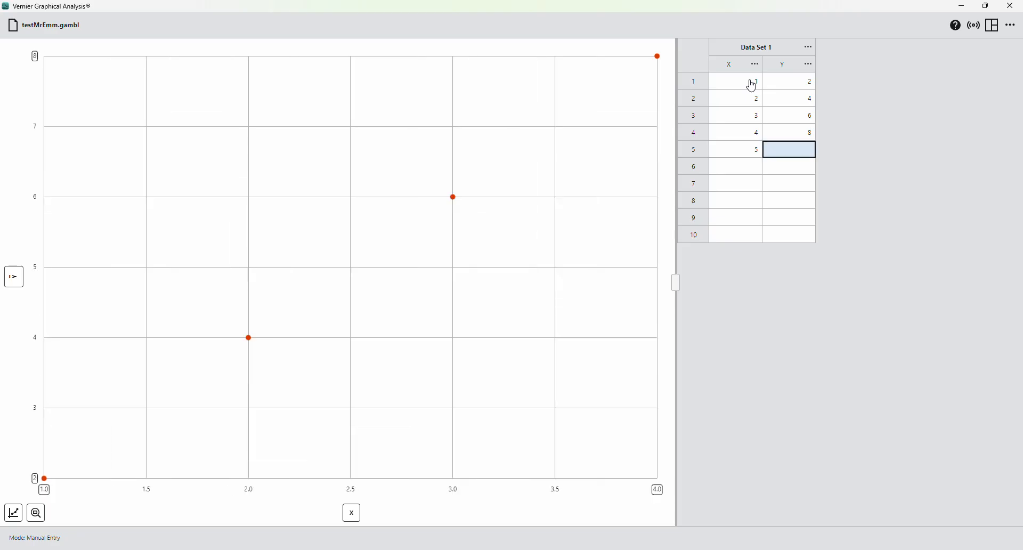
type("10")
key("Return")
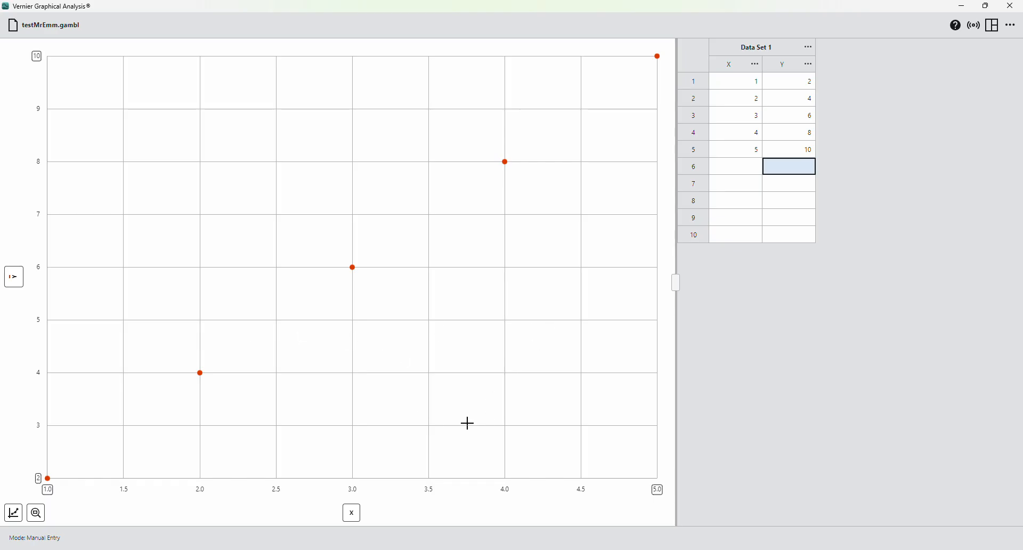
left_click(751, 281)
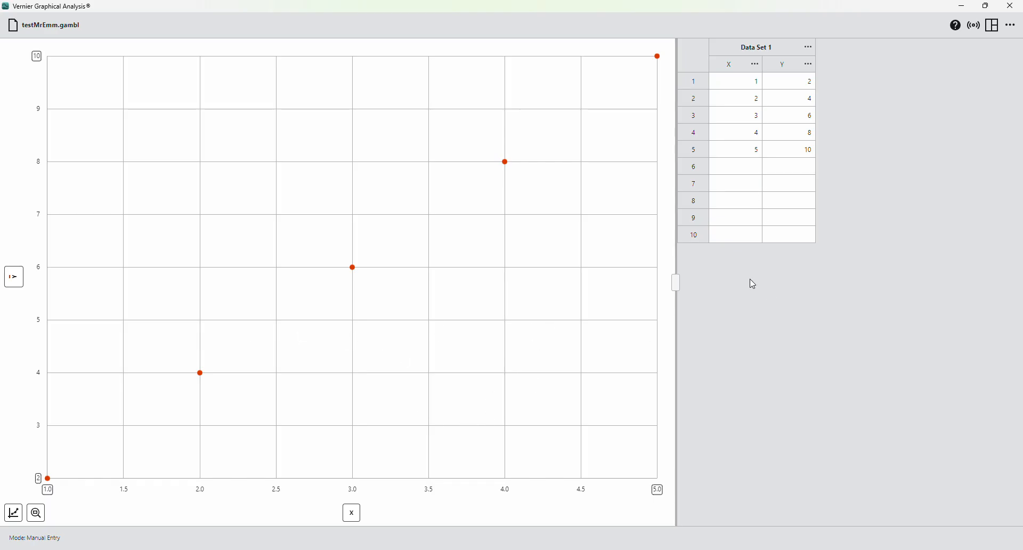
Rename the X column as "time" and set its units to s.
left_click(756, 64)
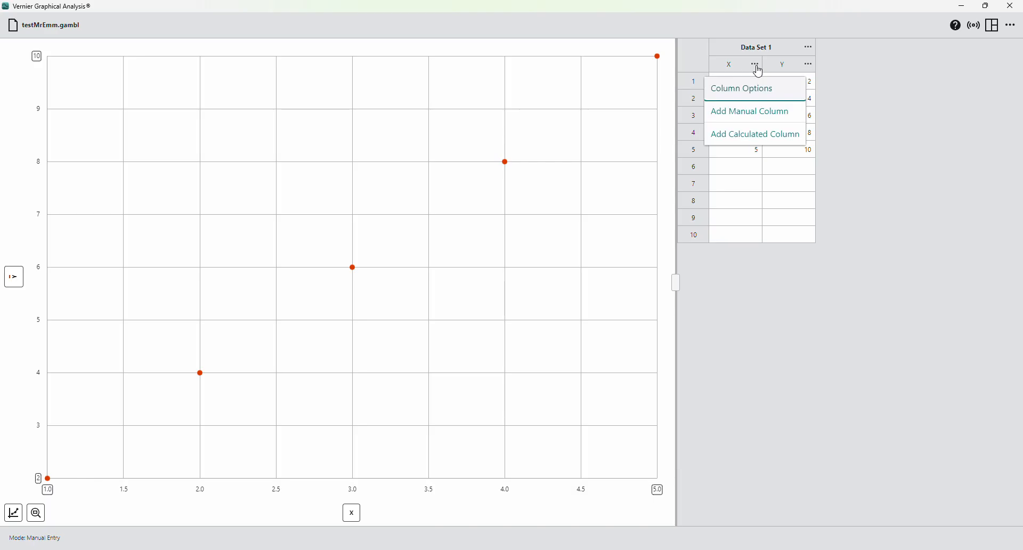
left_click(763, 95)
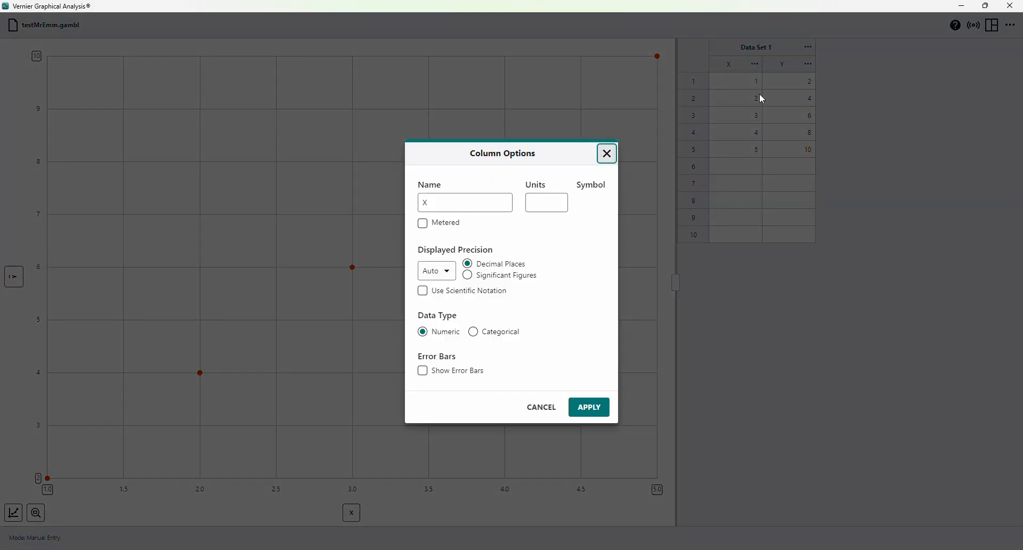
left_click(484, 207)
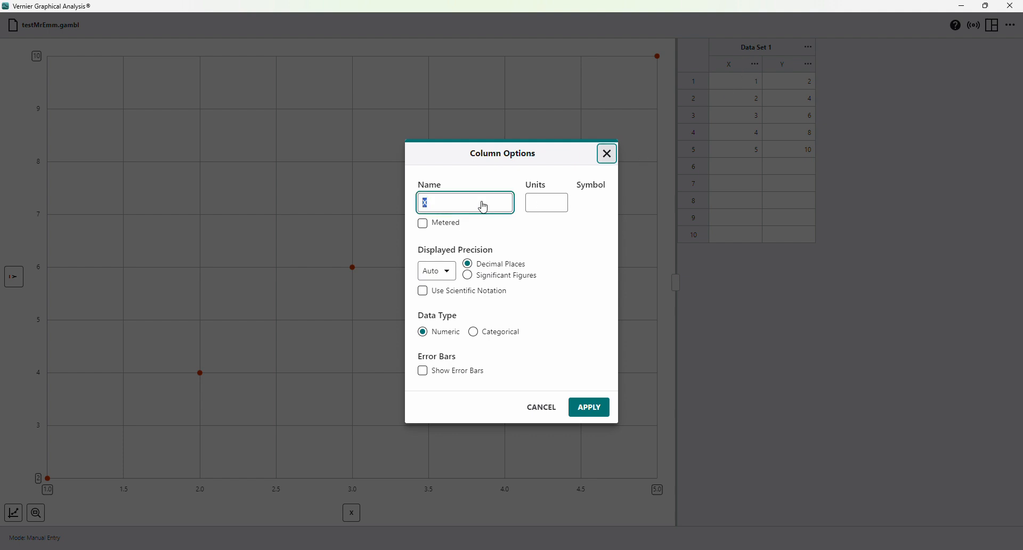
type("time")
key("Tab")
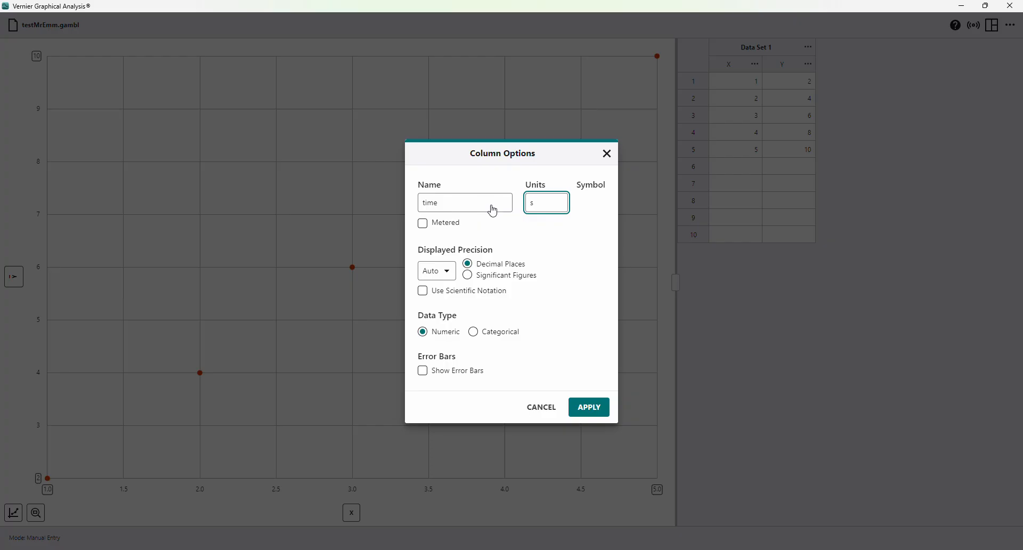
left_click(591, 409)
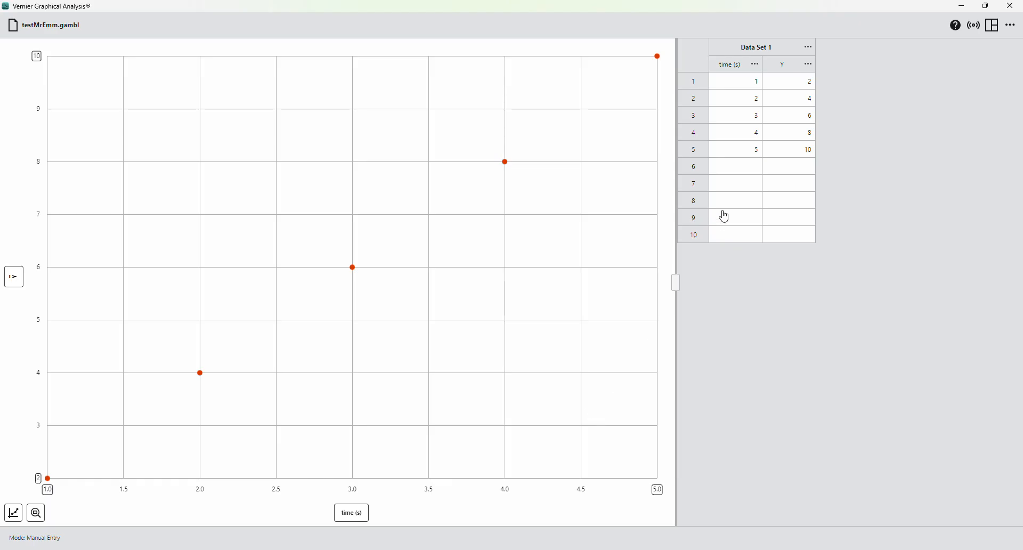
Rename the Y column as "Velocity" and set its units to m/s.
left_click(808, 65)
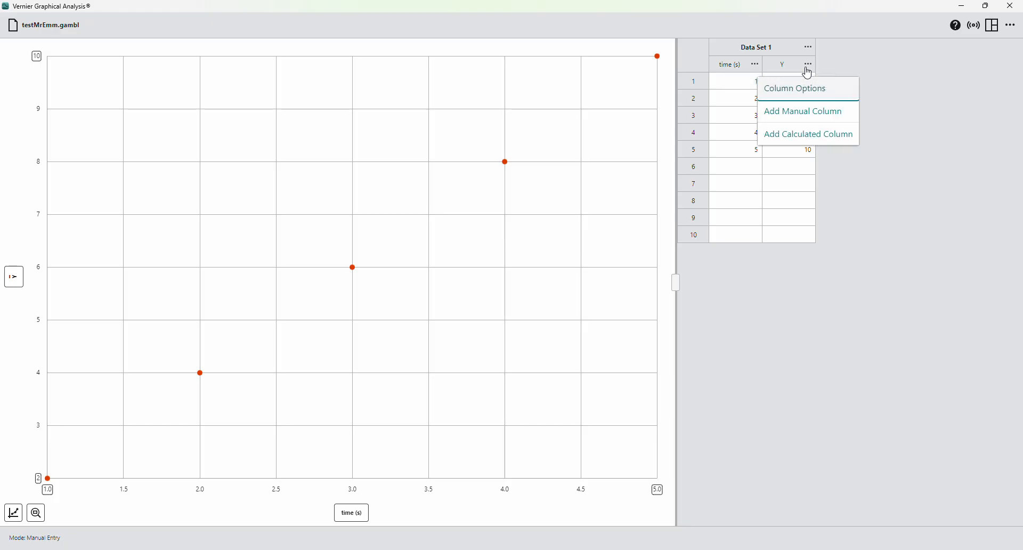
left_click(812, 94)
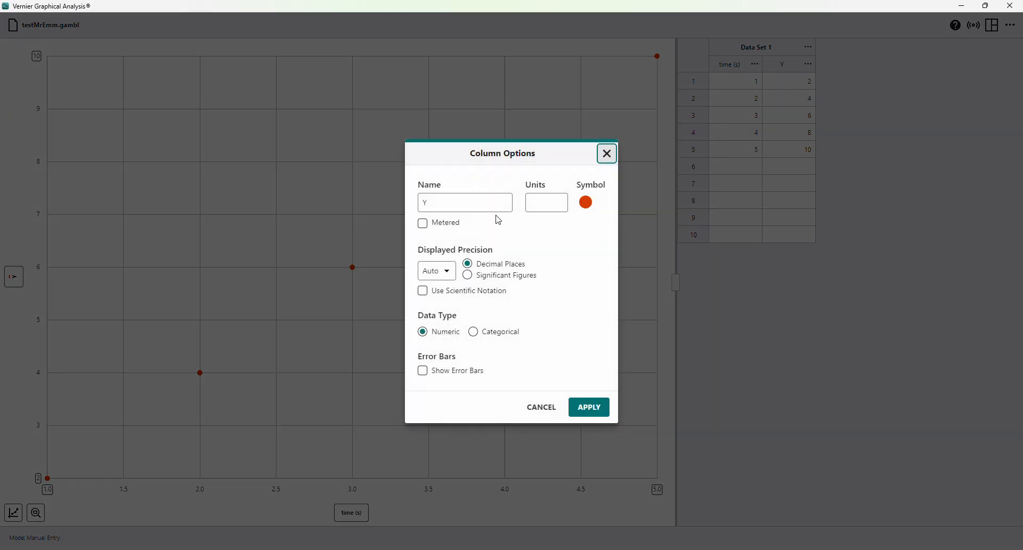
left_click(477, 210)
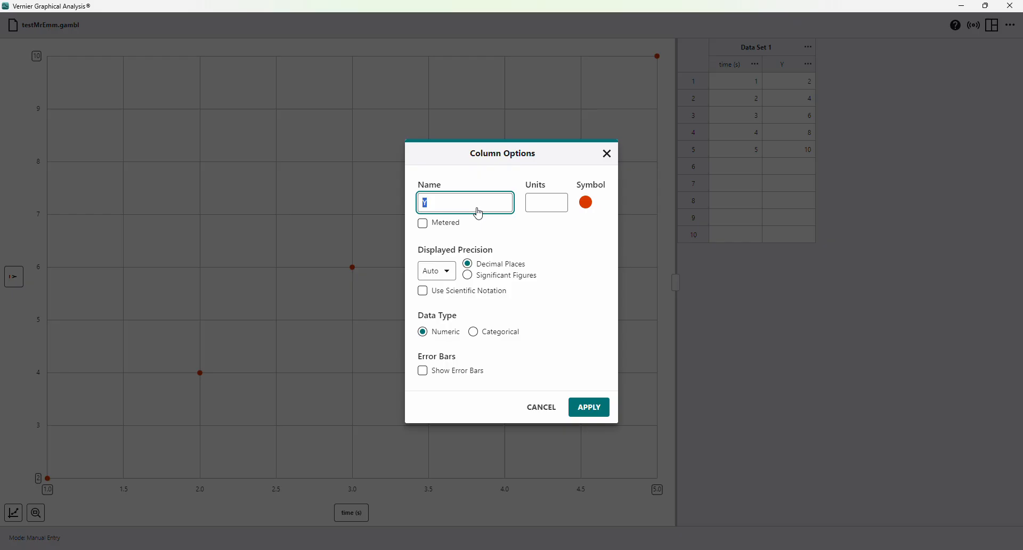
type("Velocity")
key("Tab")
type("m")
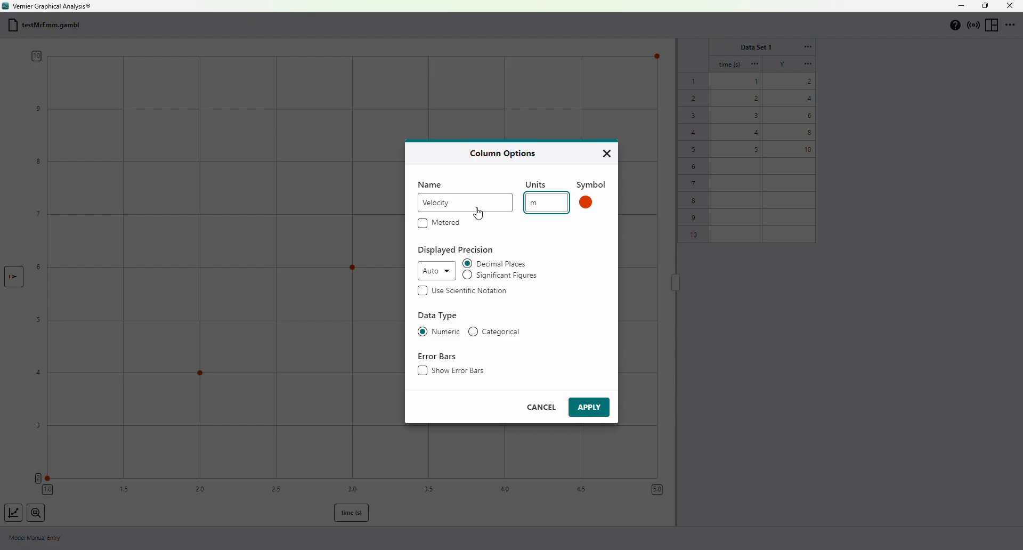
type("/s")
left_click(590, 407)
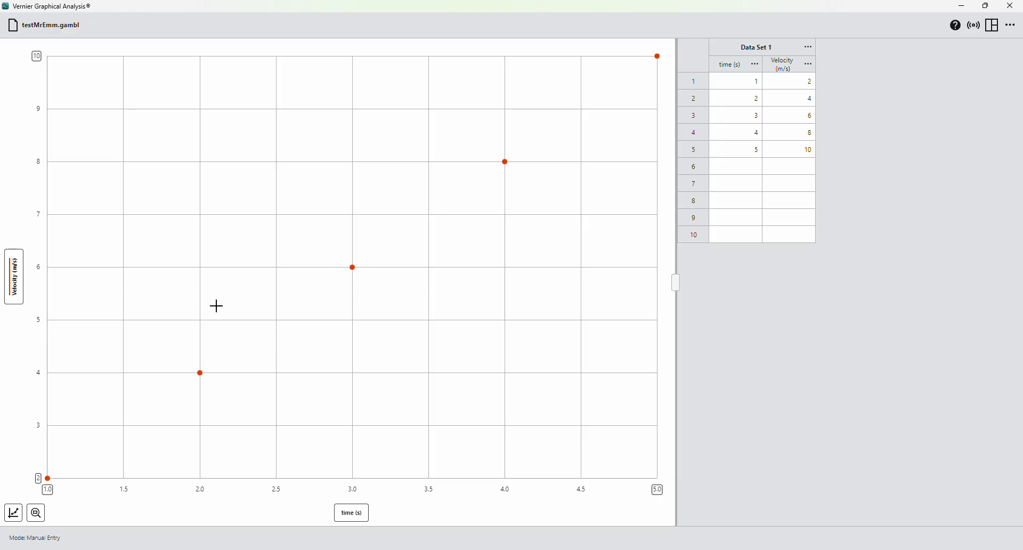
Try a linear curve fit on the graphed data, move its results box toward the graph's middle, and remove the fit.
left_click(13, 514)
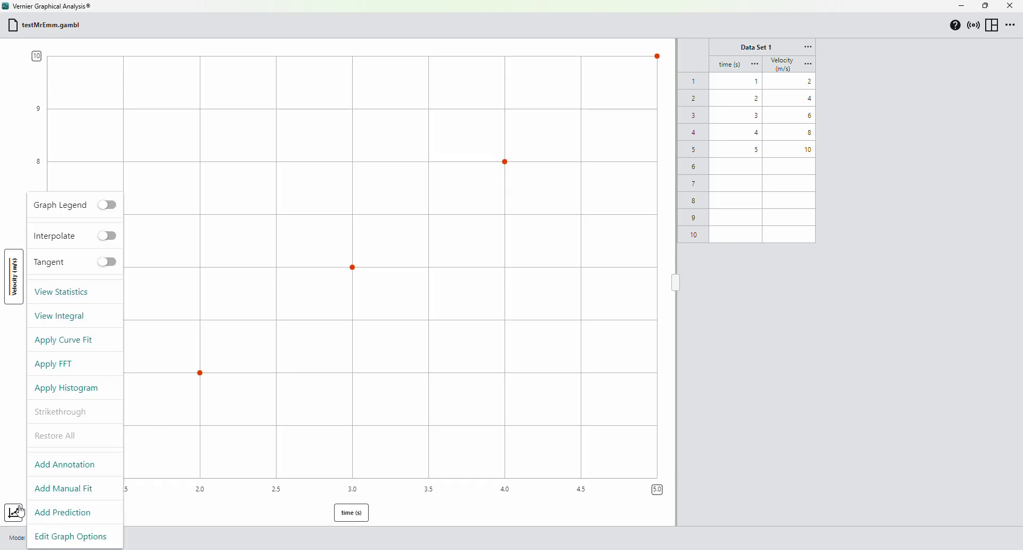
left_click(100, 348)
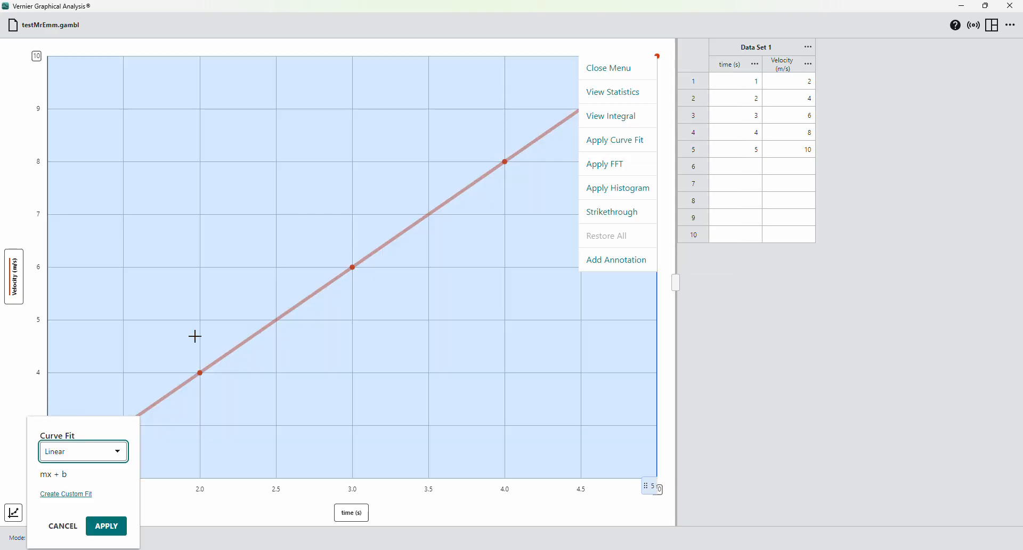
left_click(125, 533)
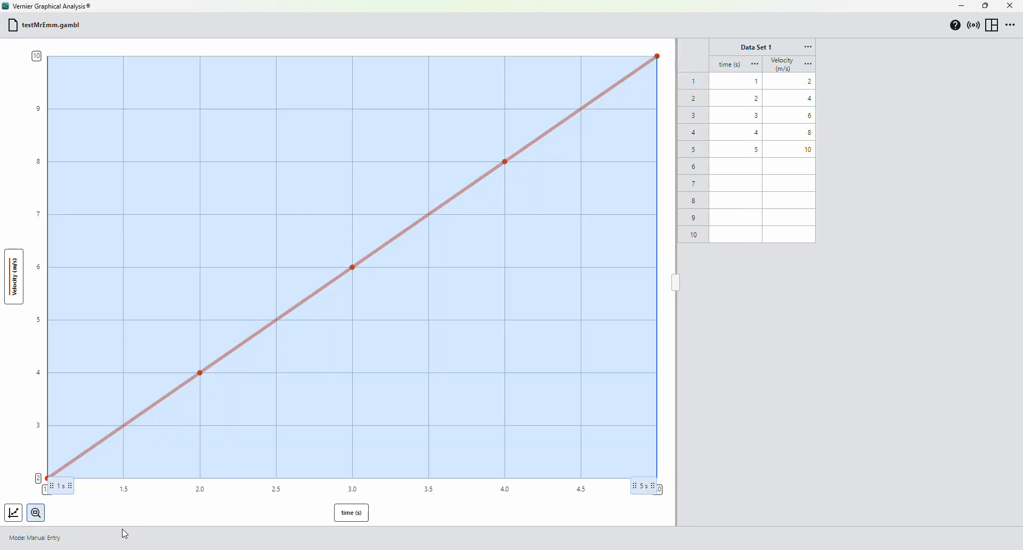
left_click_drag(615, 114, 610, 149)
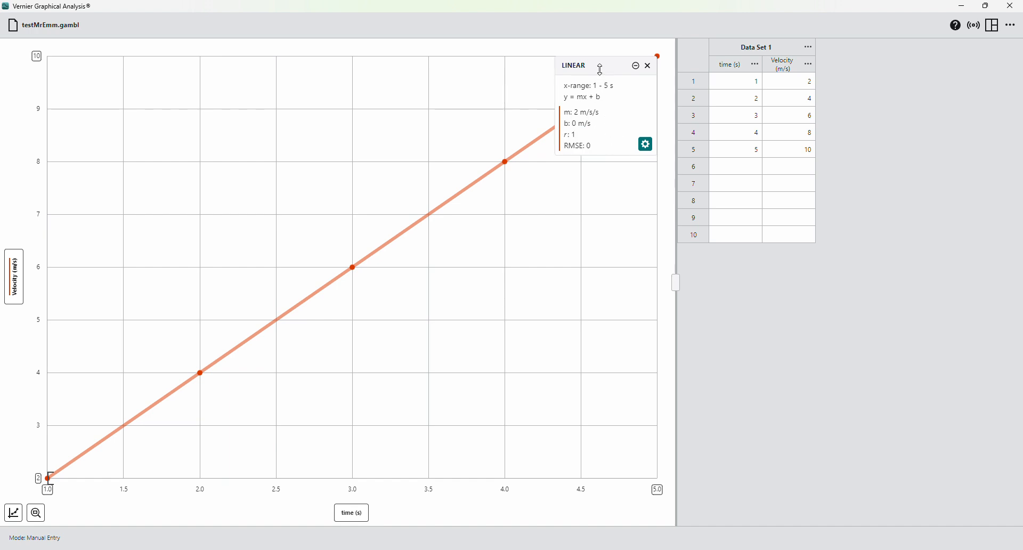
left_click_drag(597, 66, 536, 239)
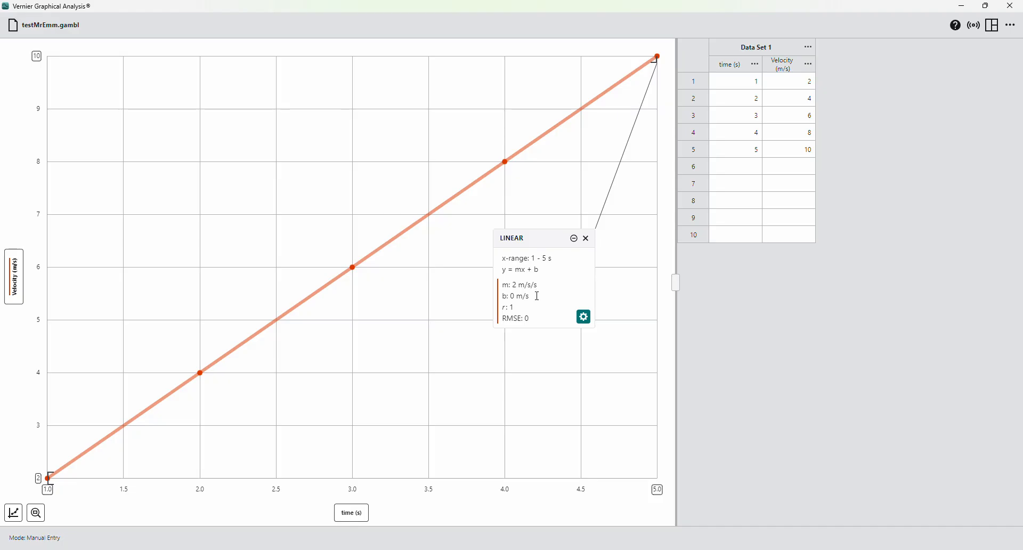
left_click(589, 240)
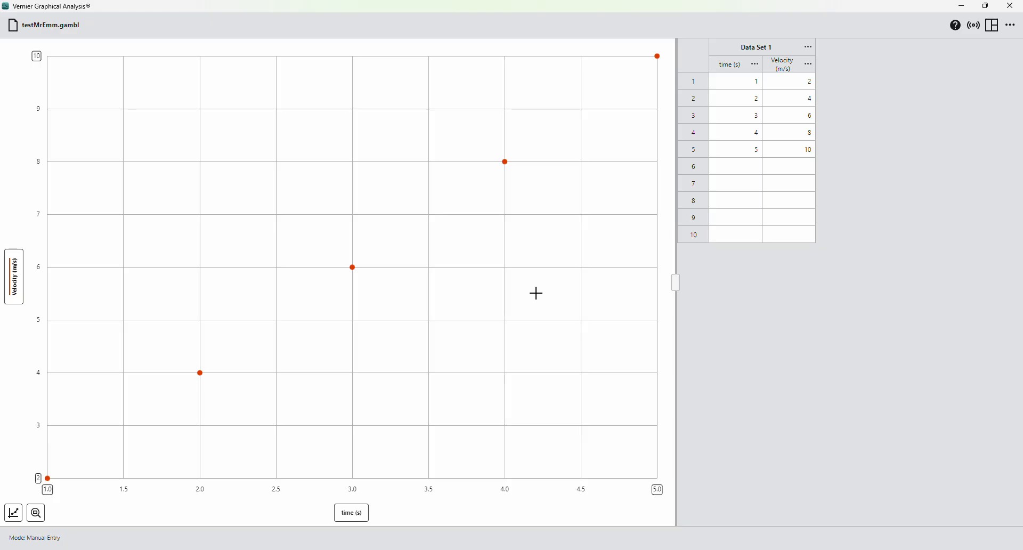
left_click(13, 514)
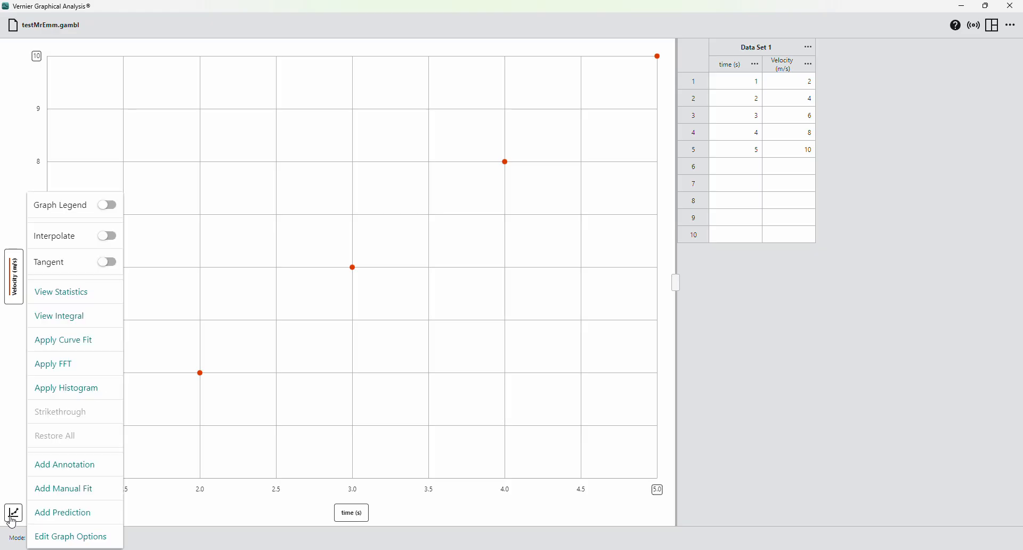
left_click(9, 438)
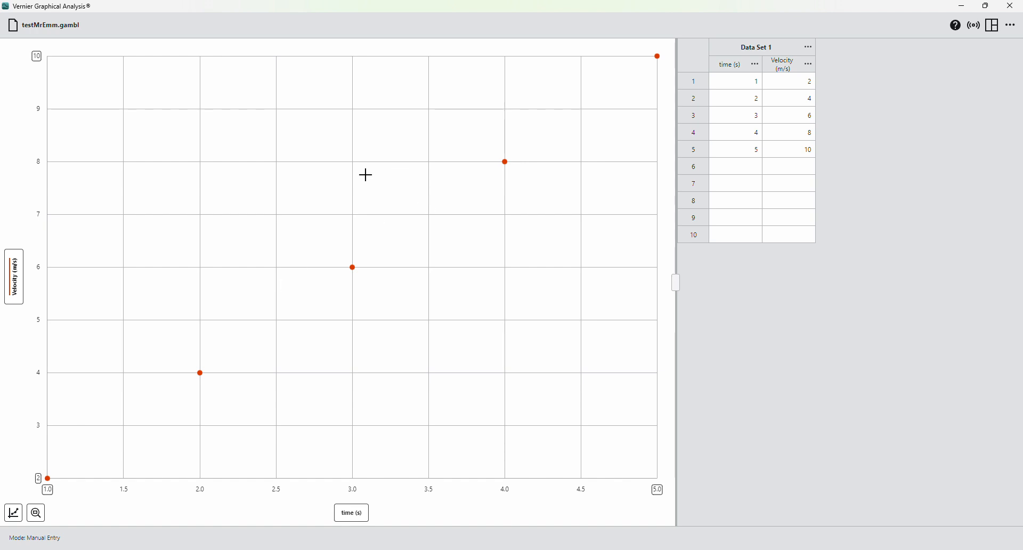
Try selecting the graph region from 2 s to 4 s and clear the selection.
left_click_drag(192, 263, 503, 263)
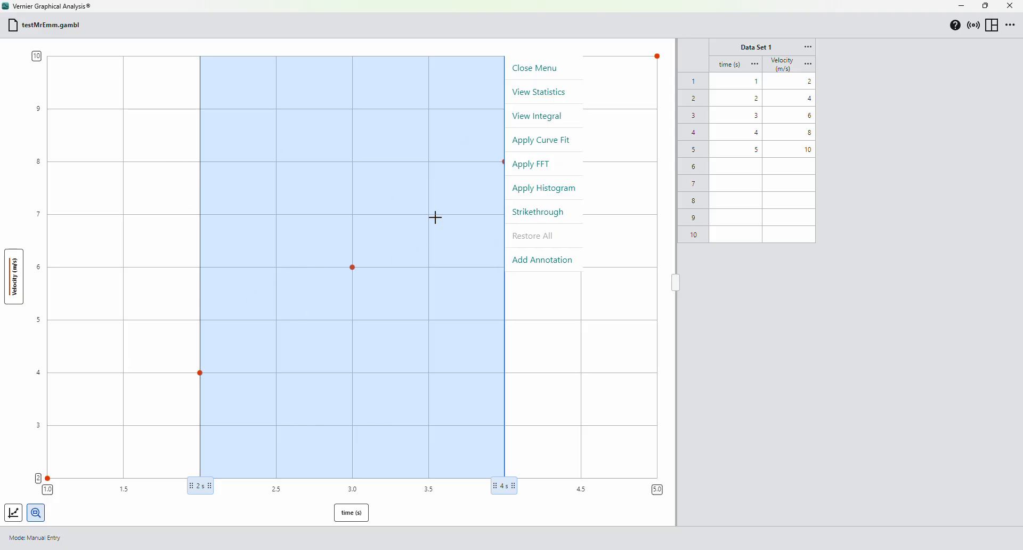
left_click(822, 315)
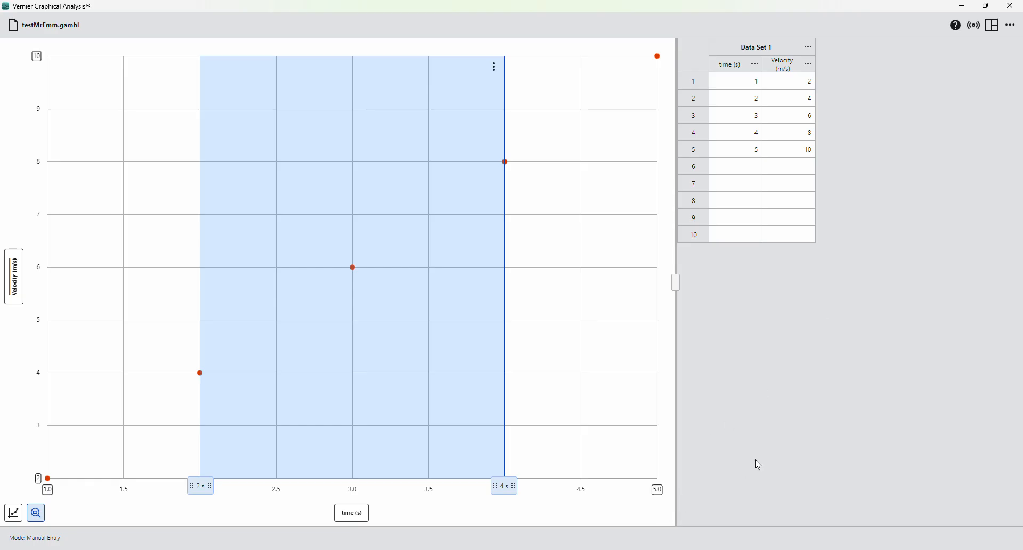
left_click(85, 396)
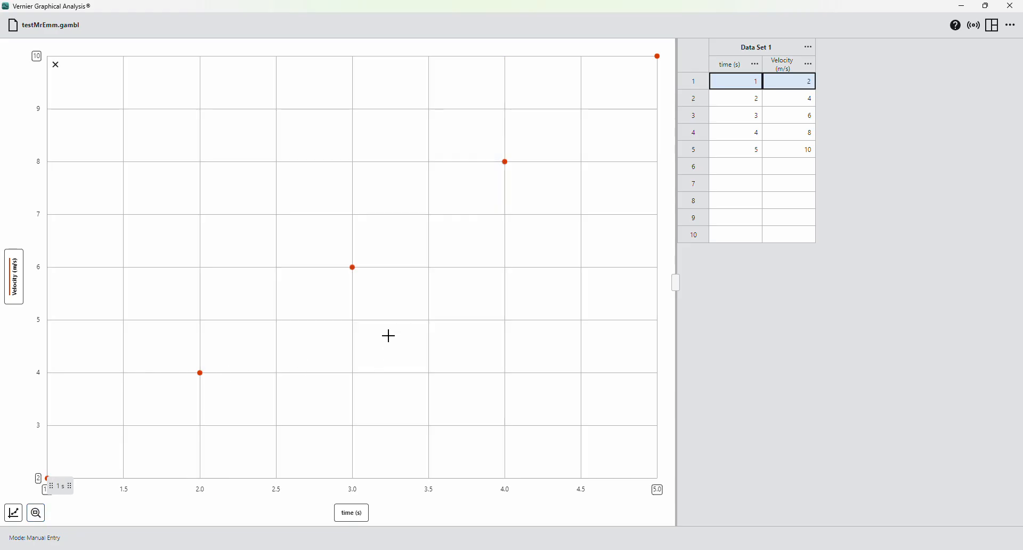
Give the graph the title "Velocity vs Time Graph for Cart 1".
left_click(13, 514)
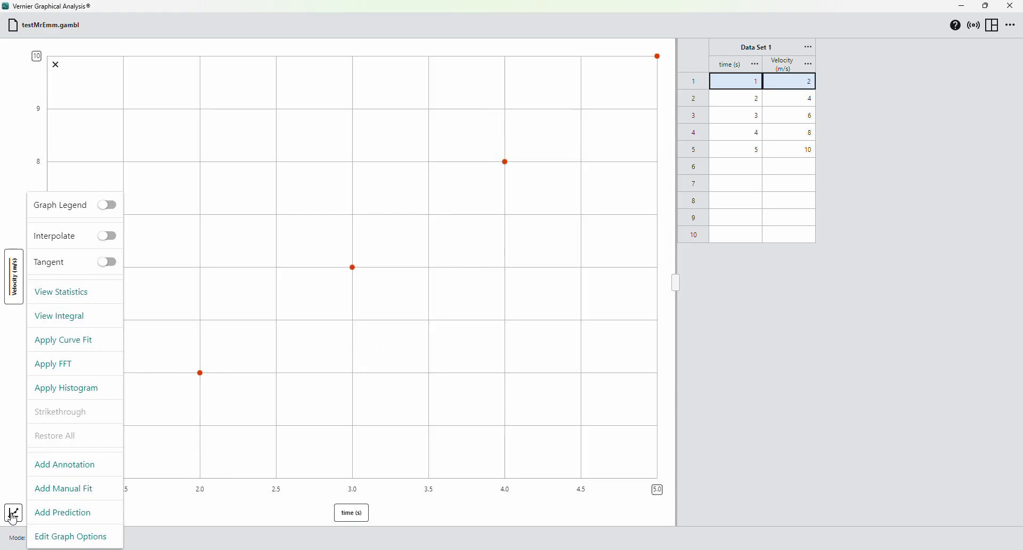
left_click(33, 538)
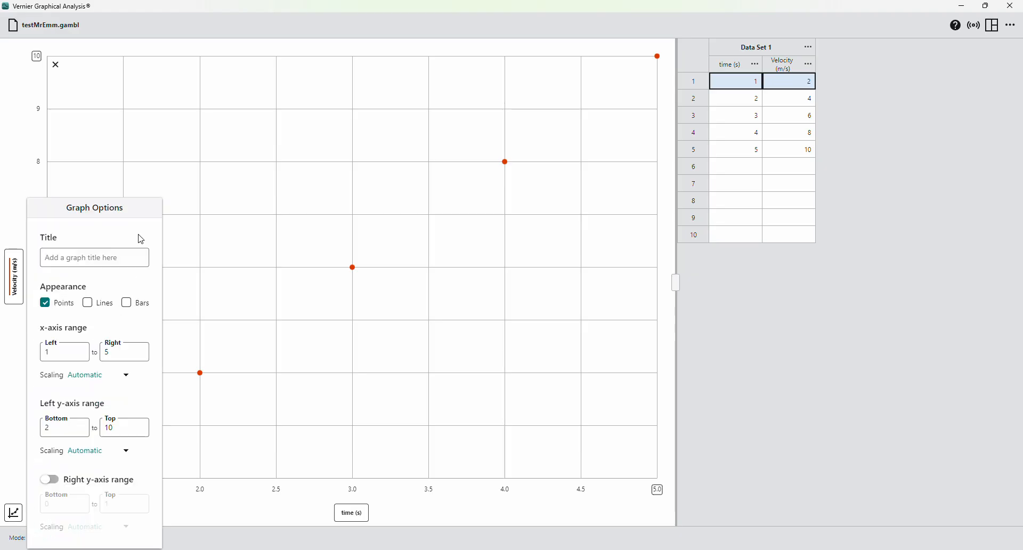
left_click(118, 265)
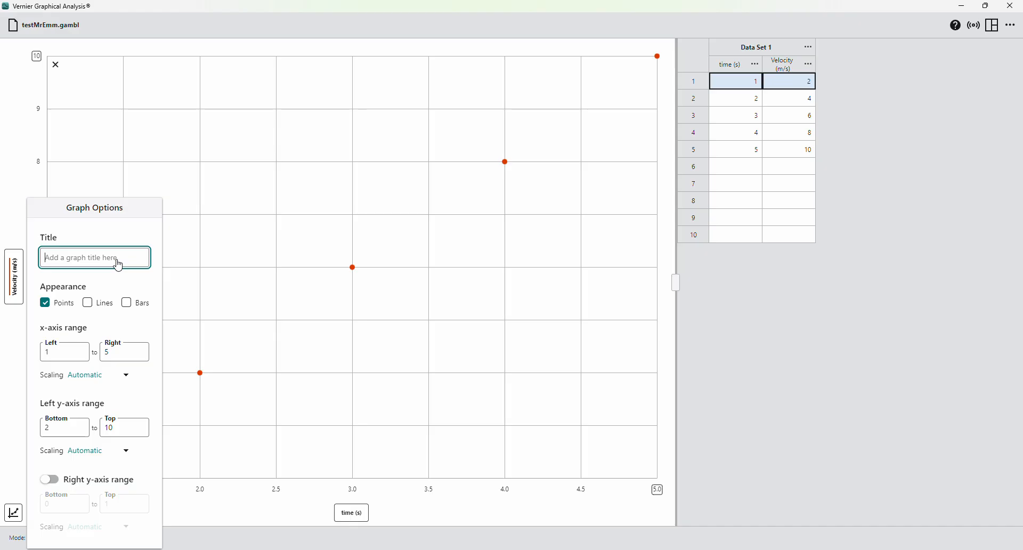
type("Velocity v")
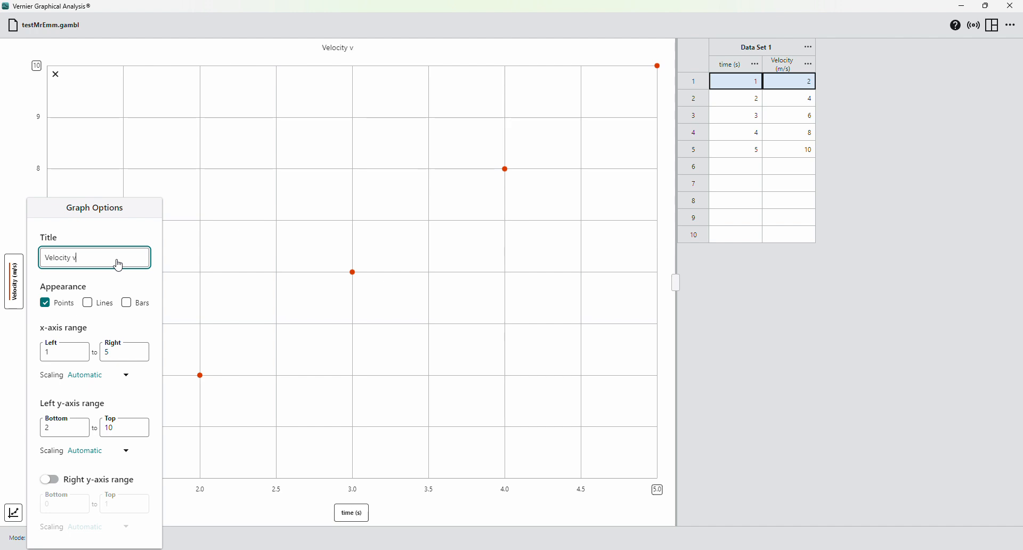
type("s Time Graph for Cart")
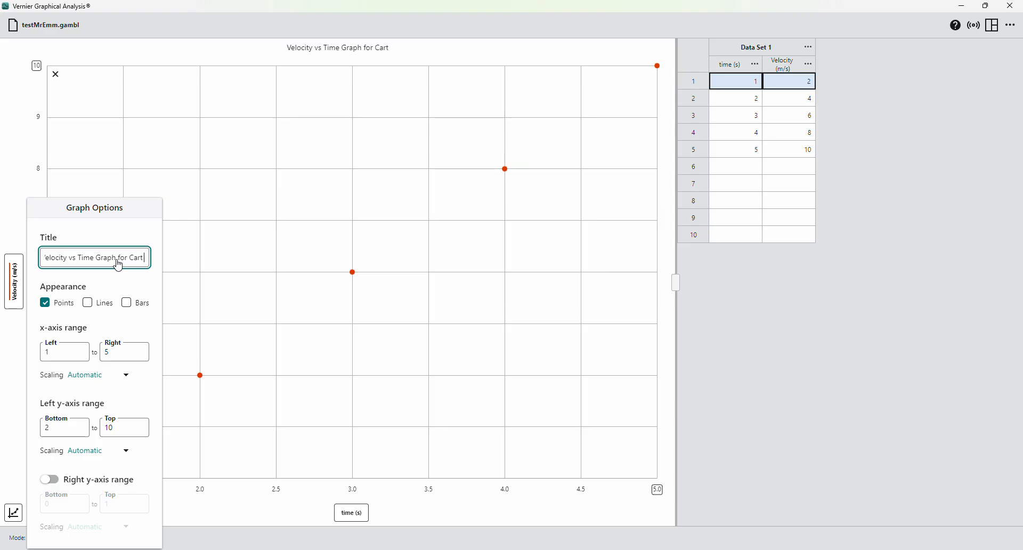
type(" 1")
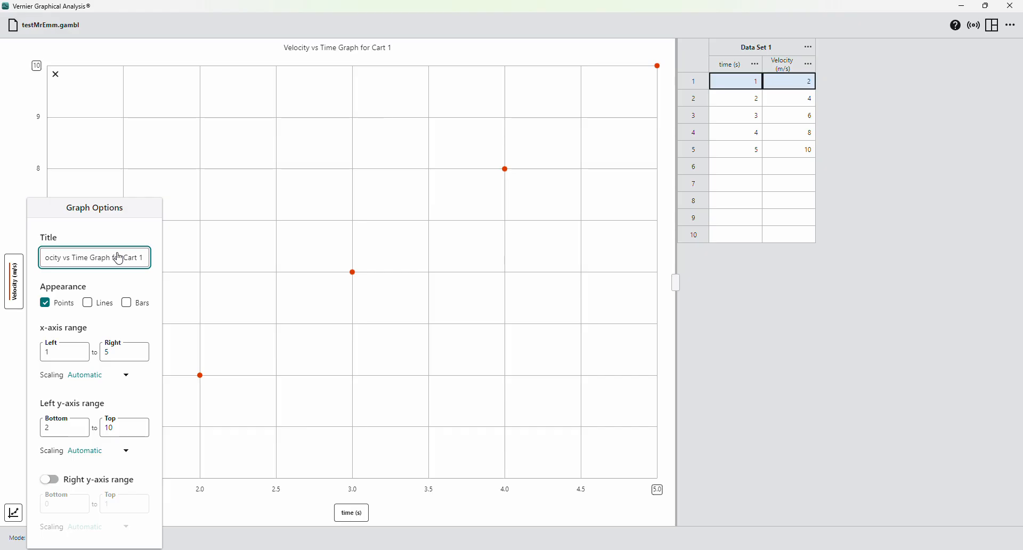
Try the Lines and Bars graph appearances, return to Points only, and close the graph options.
left_click(89, 305)
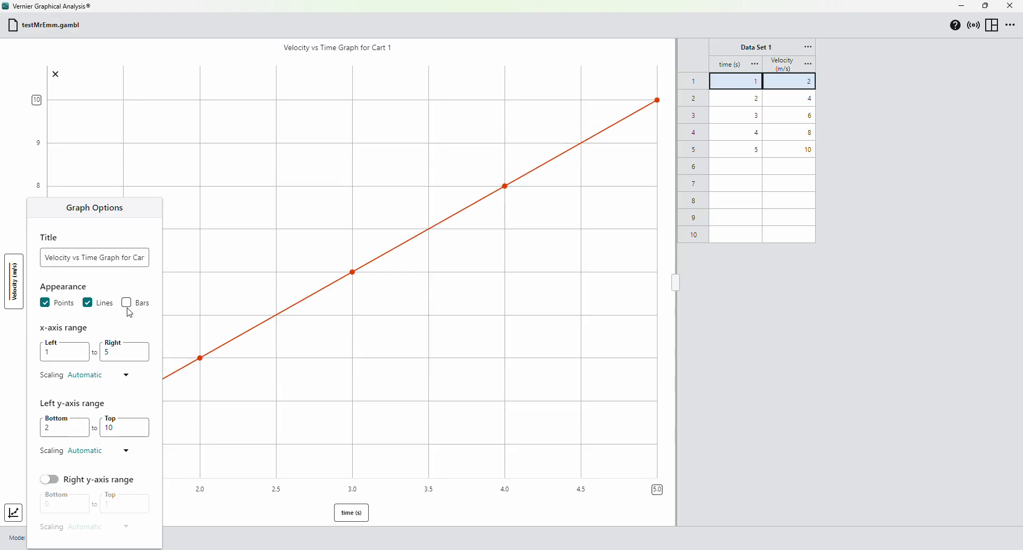
left_click(128, 305)
left_click(128, 306)
left_click(54, 308)
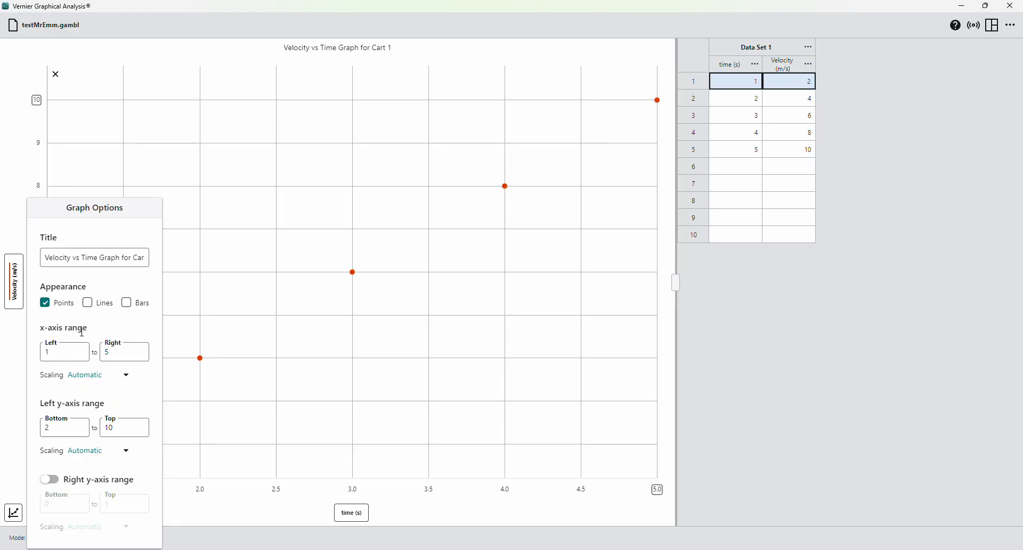
left_click(272, 512)
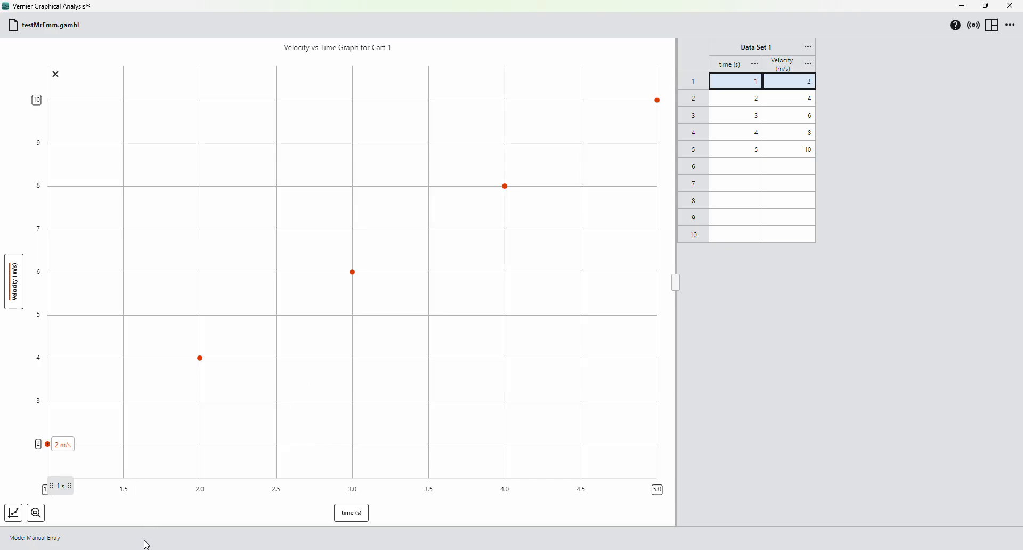
Try rescaling the time axis to start at 0 and bring its start back to 1.0.
left_click_drag(158, 432, 189, 433)
left_click(146, 516)
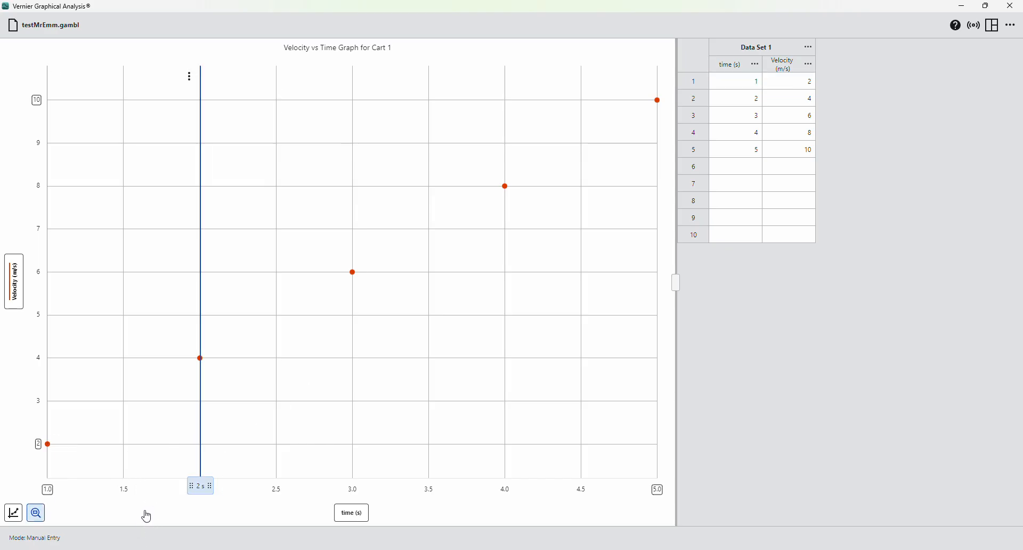
left_click_drag(87, 487, 243, 499)
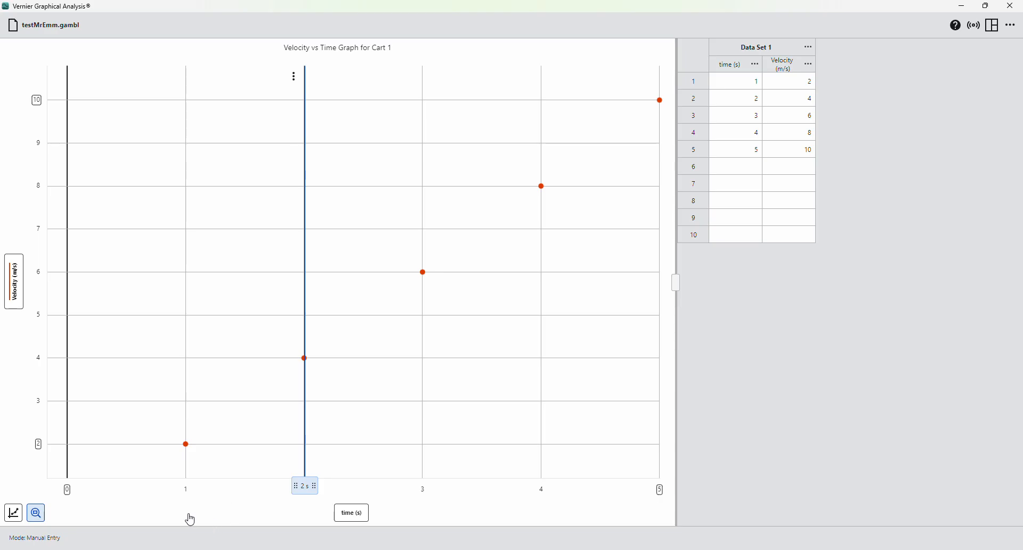
left_click_drag(224, 487, 87, 520)
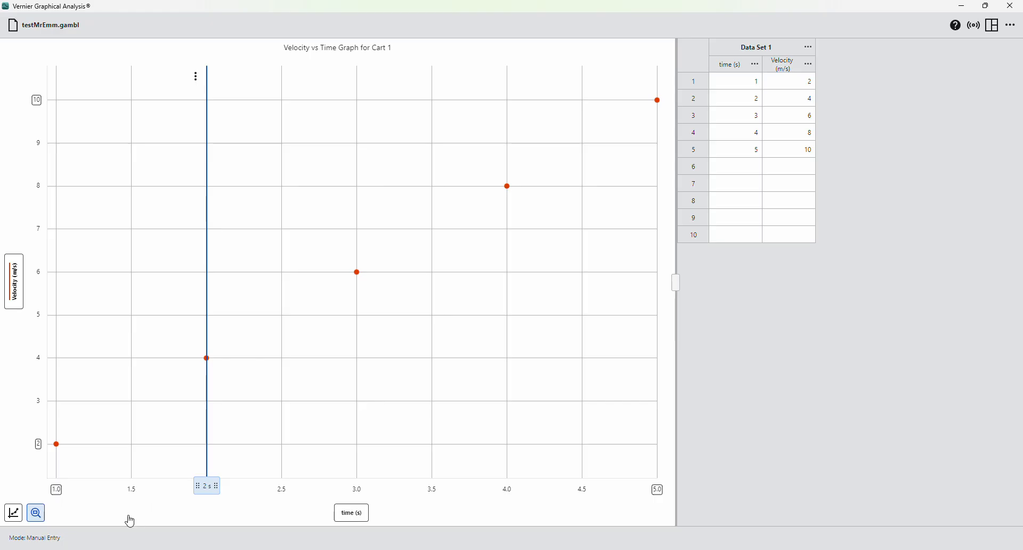
Try plotting Velocity on the horizontal axis and check the columns offered for the vertical axis.
left_click(351, 516)
left_click(354, 493)
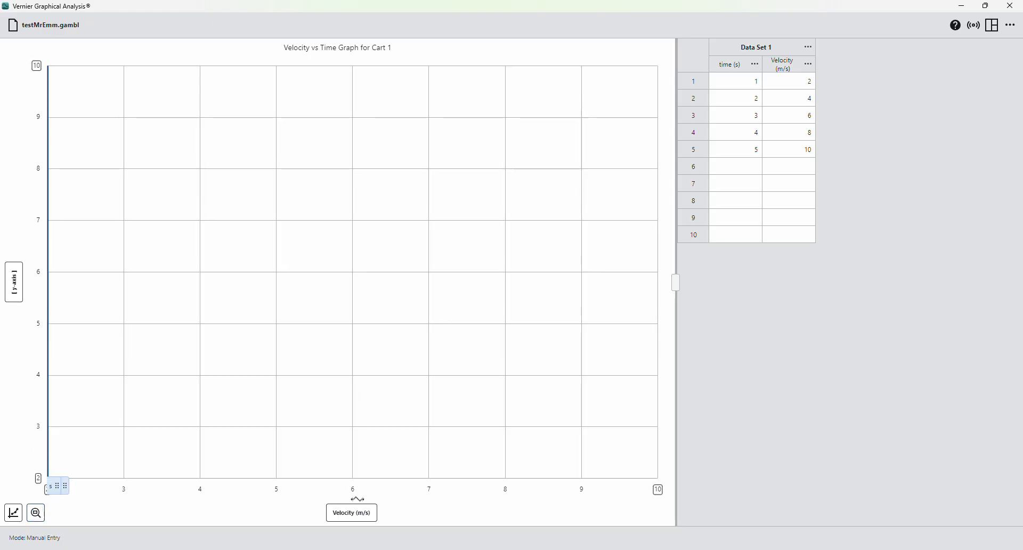
left_click(362, 519)
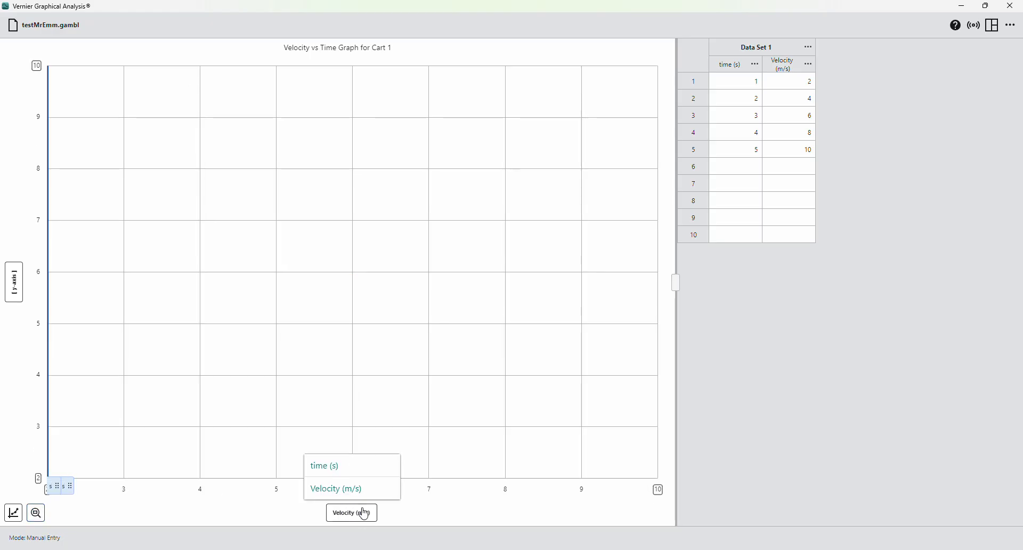
left_click(368, 469)
left_click(350, 515)
left_click(359, 495)
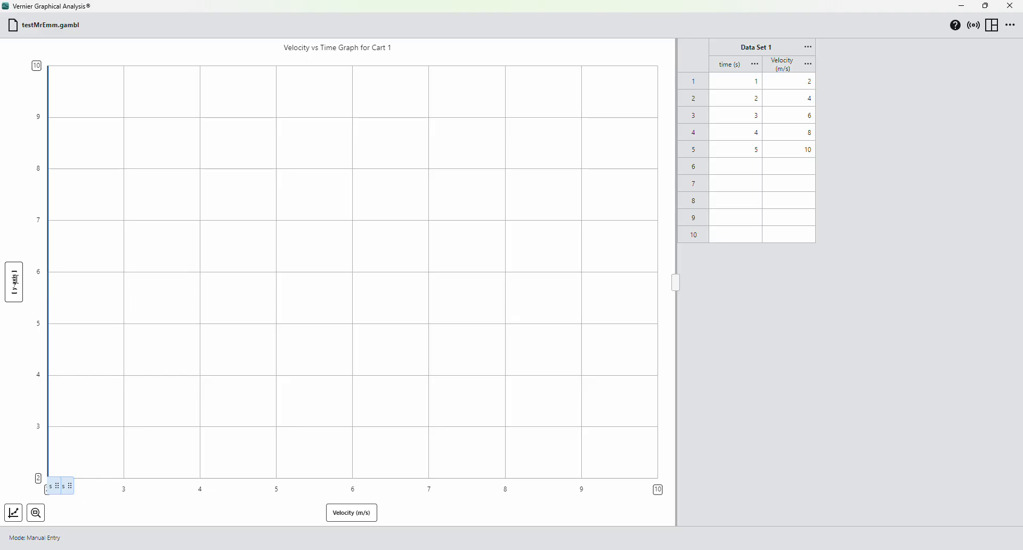
left_click(16, 279)
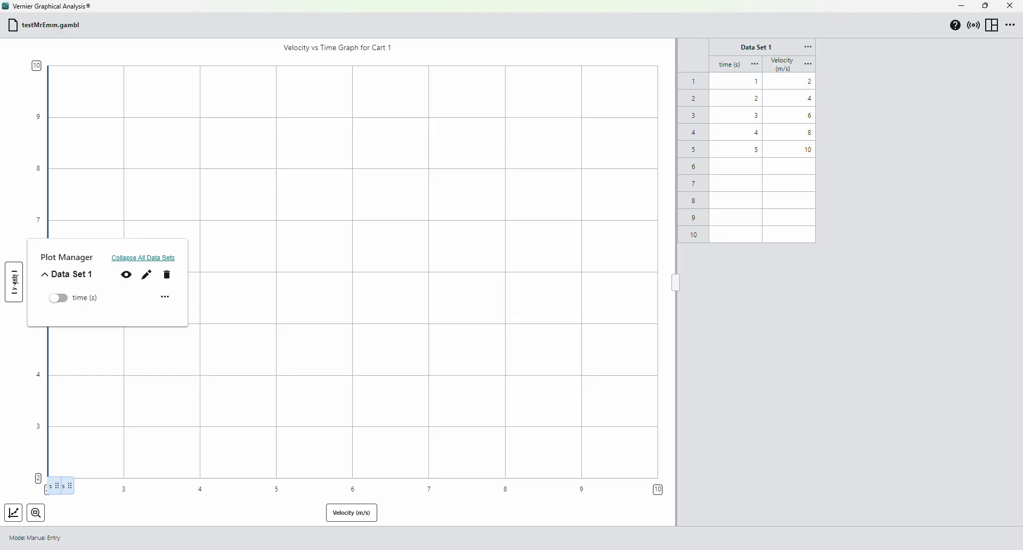
Return the horizontal axis to time and plot Velocity on the vertical axis, toggling its display off and on.
left_click(350, 514)
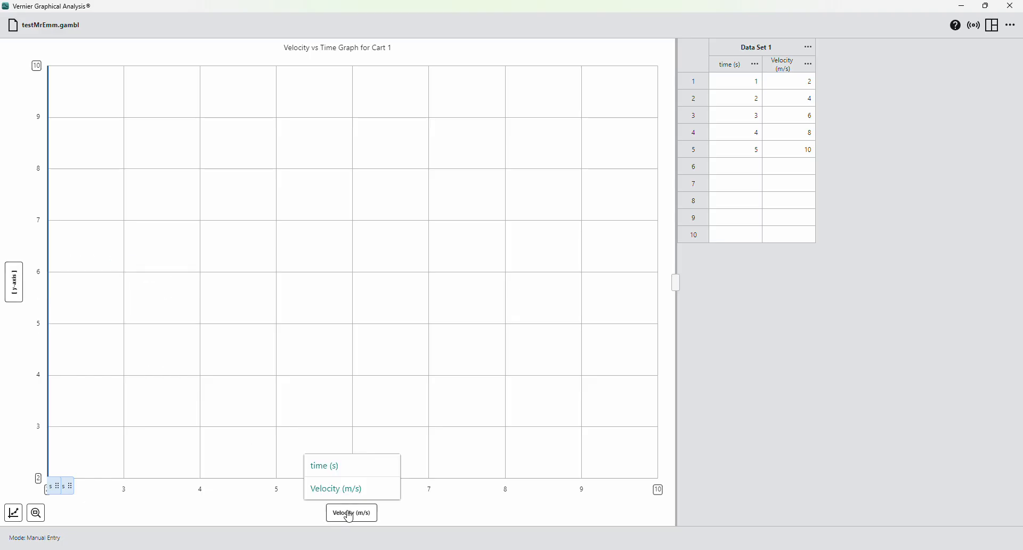
left_click(352, 471)
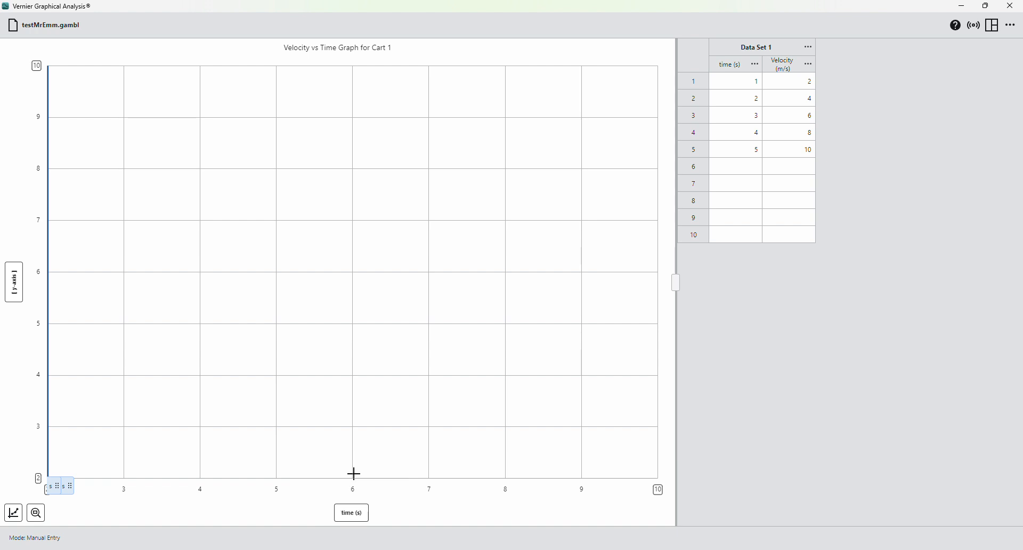
left_click(14, 282)
left_click(60, 299)
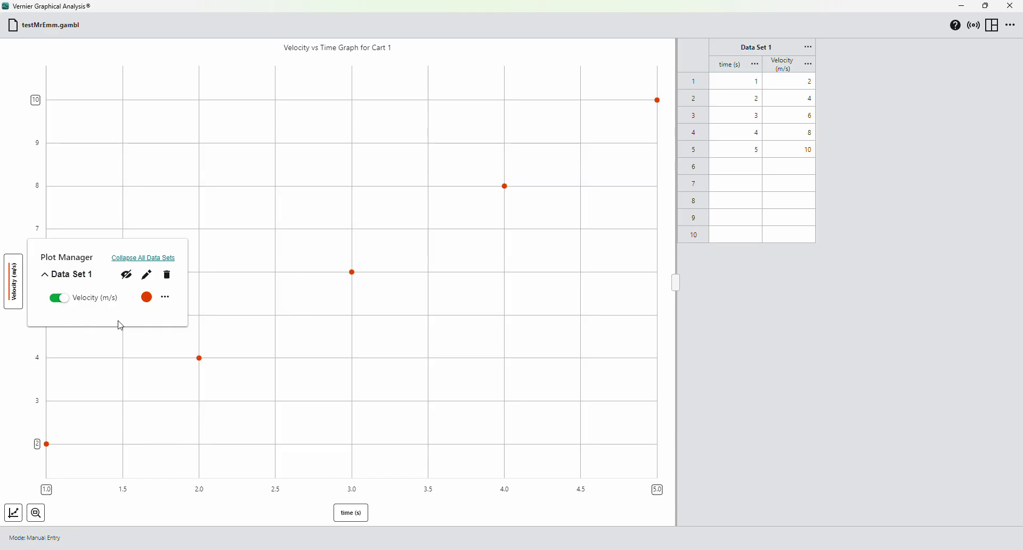
left_click(63, 302)
left_click(62, 303)
View the Velocity column's options and its available point colors and symbols, leaving without applying changes.
left_click(166, 296)
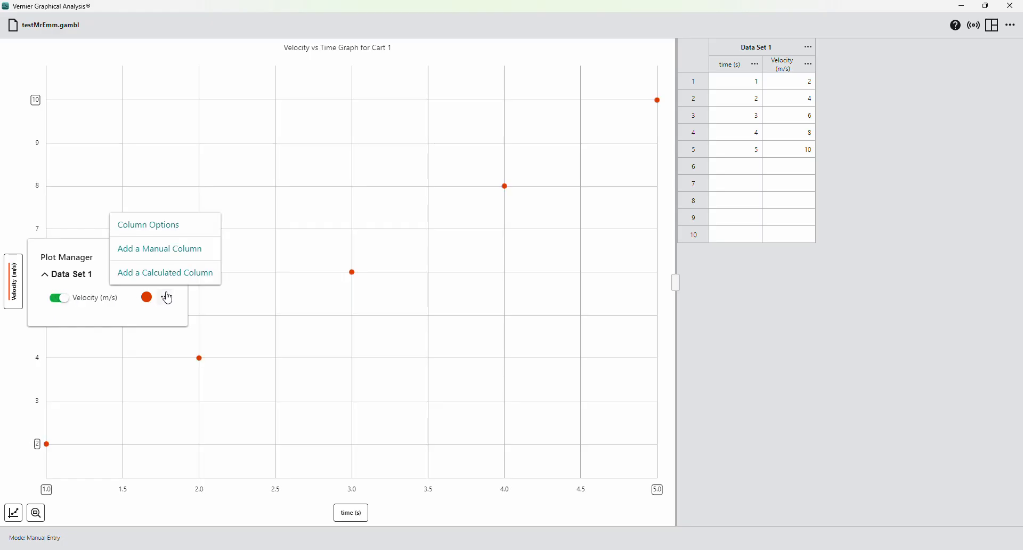
left_click(181, 226)
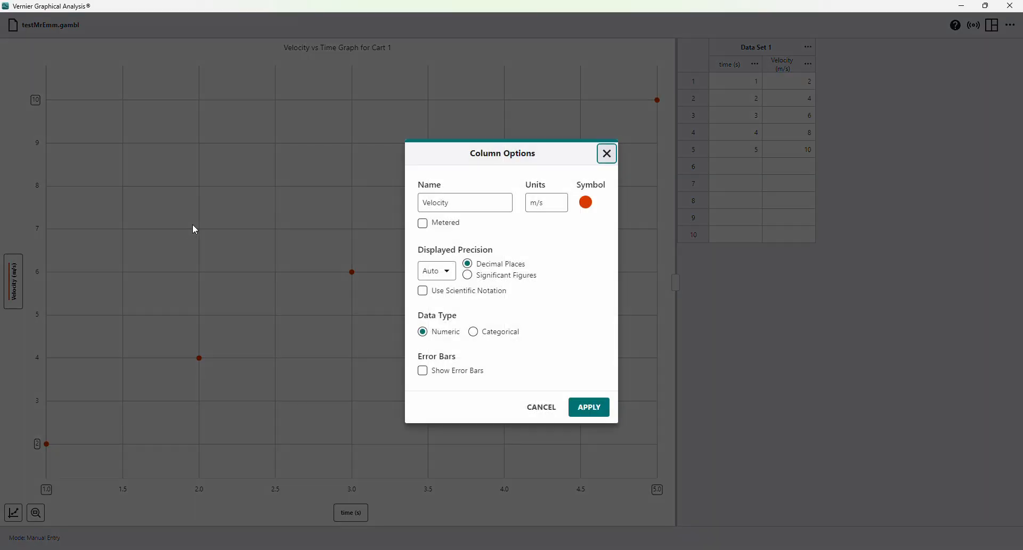
left_click(586, 203)
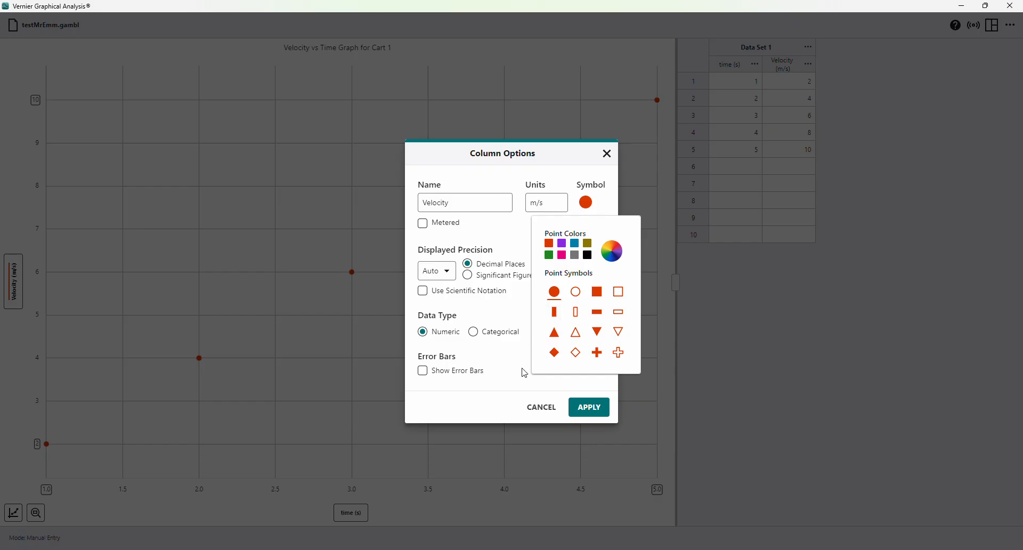
left_click(540, 408)
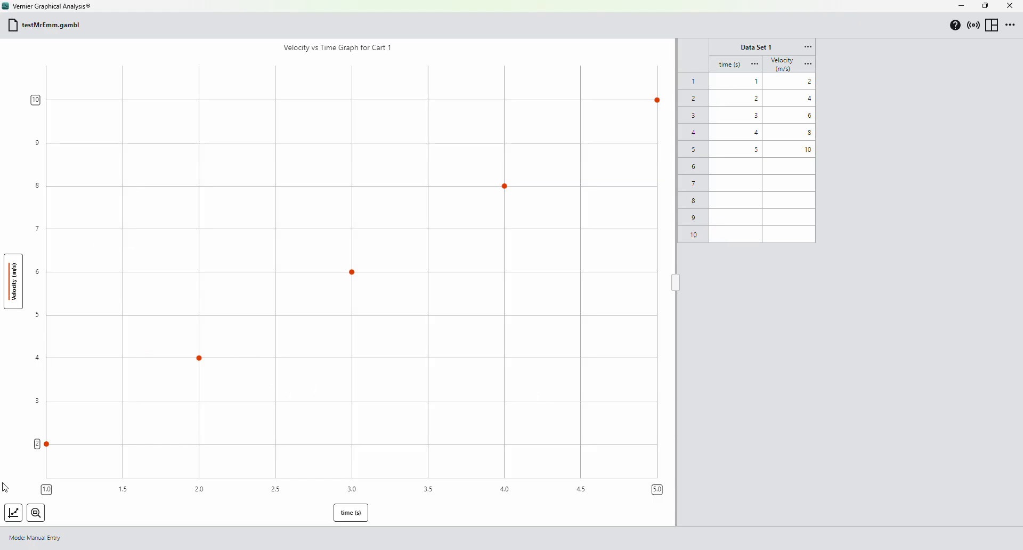
Try showing the graph legend and close it again.
left_click(8, 516)
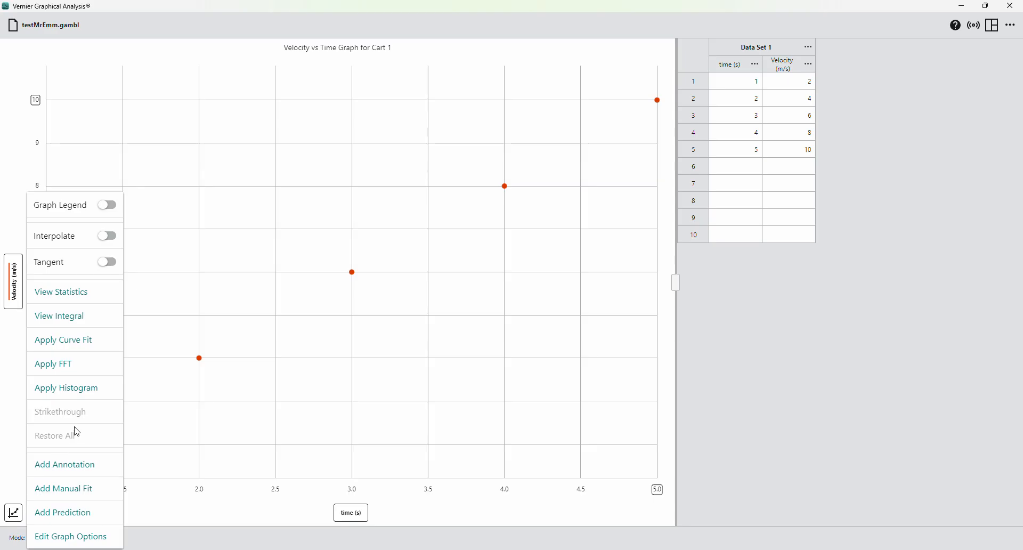
left_click(108, 206)
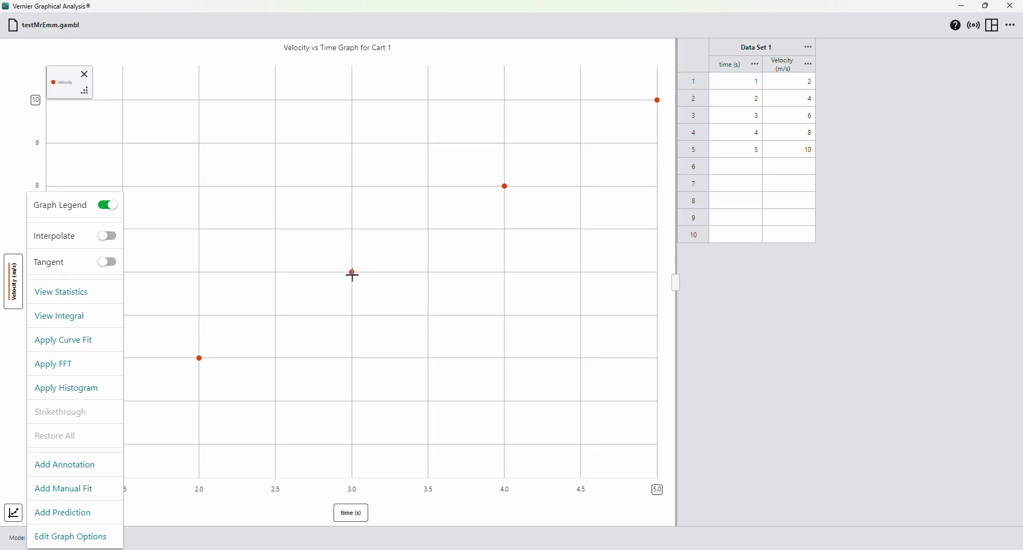
left_click(85, 75)
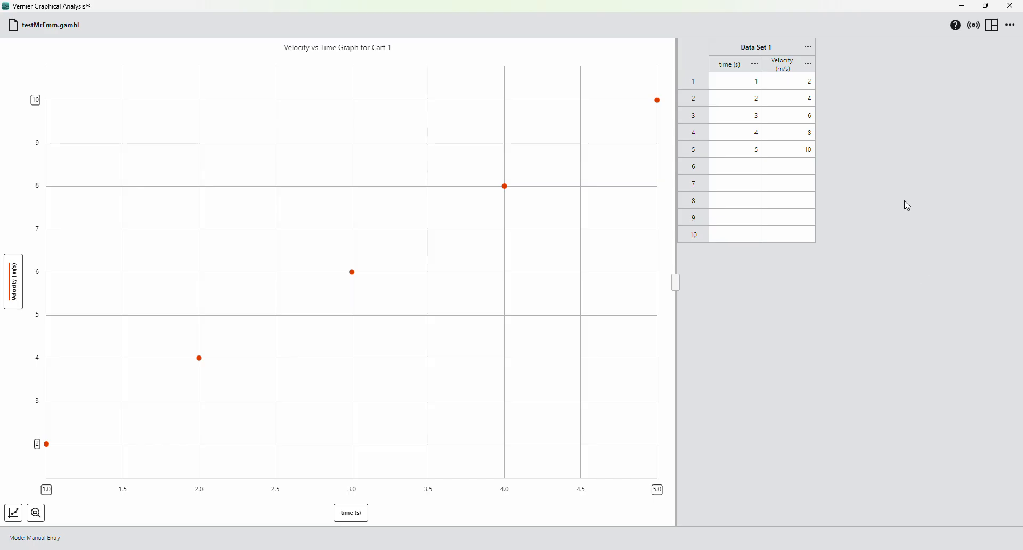
Add a manual column named "time error" with units s after the time column.
left_click(756, 71)
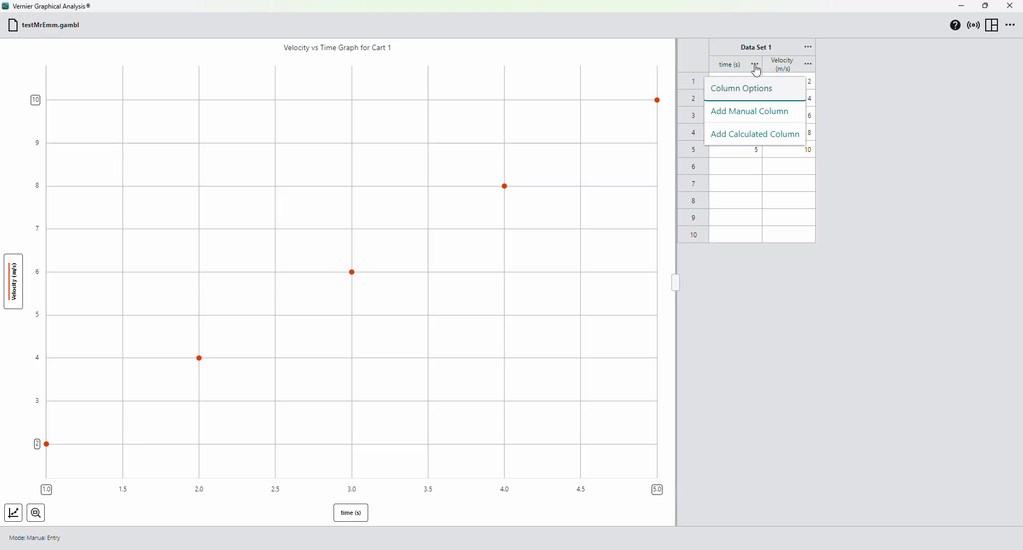
left_click(766, 114)
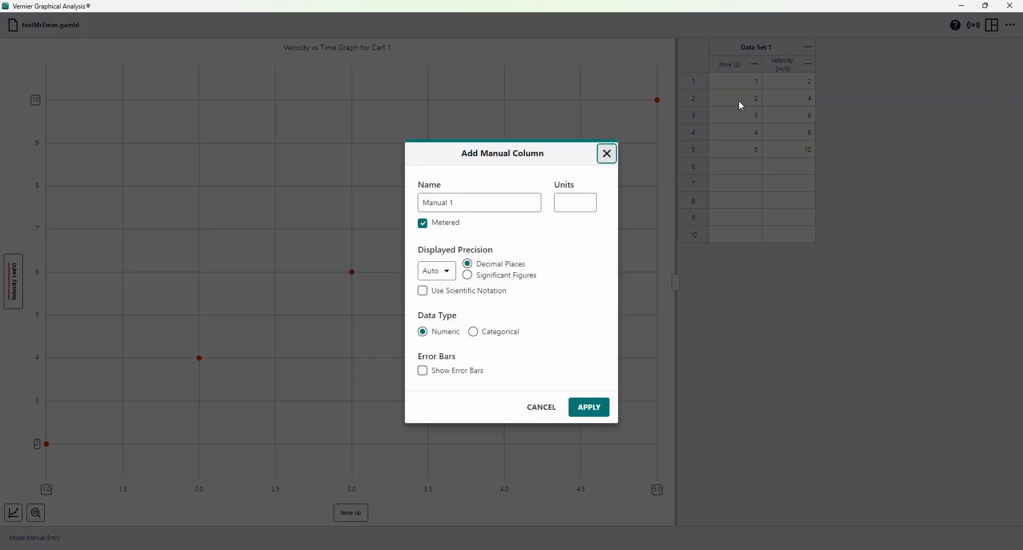
left_click(518, 211)
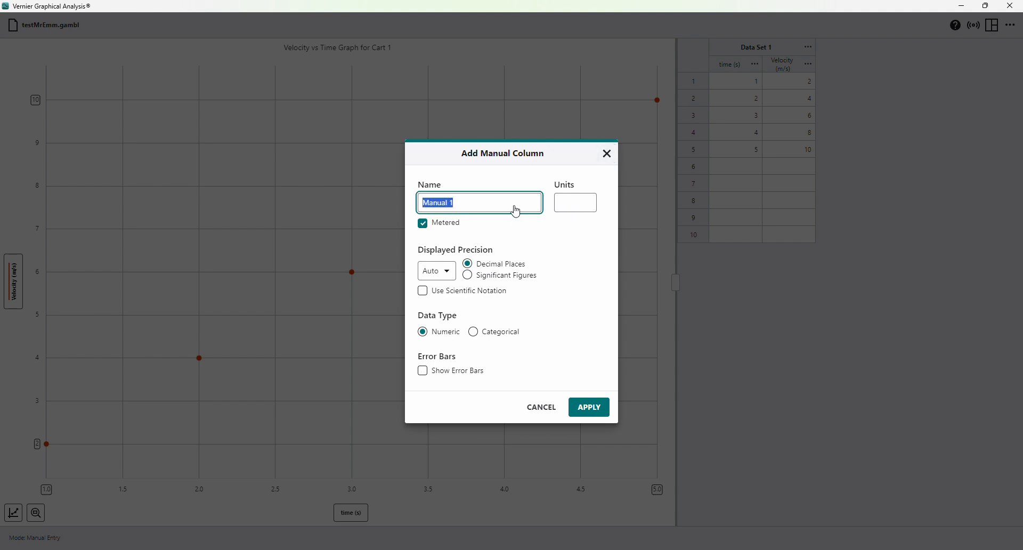
type("time error")
key("Tab")
type("s")
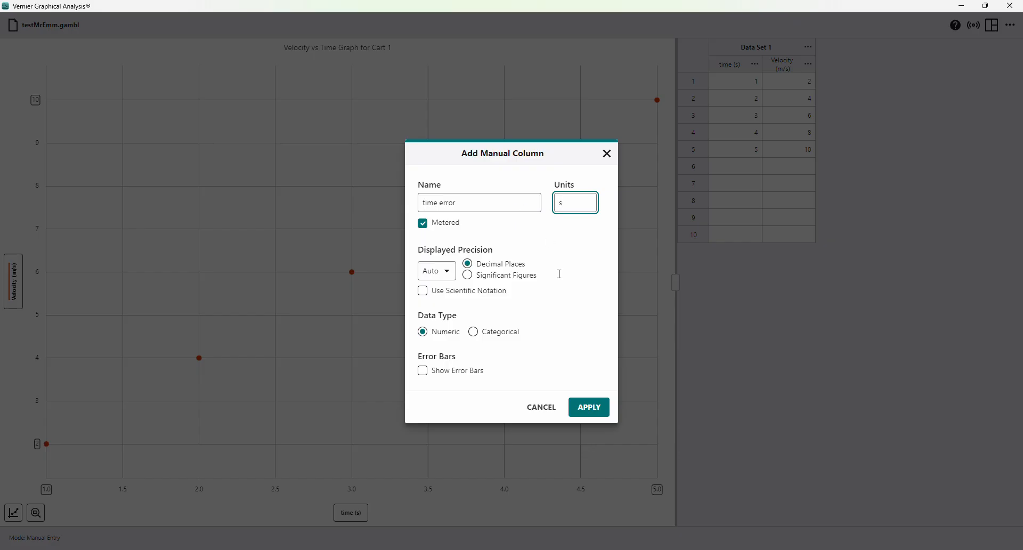
left_click(591, 414)
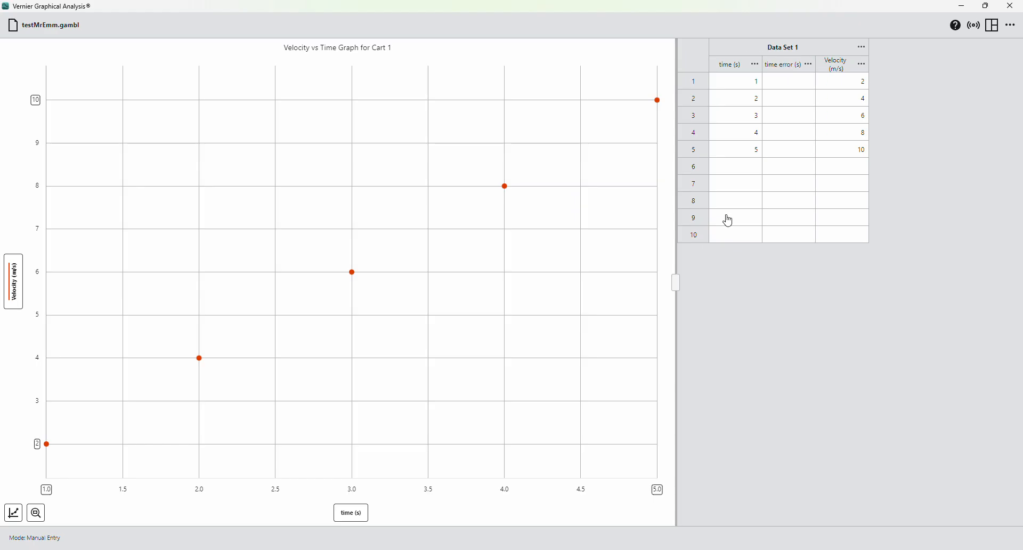
Enter 0.2 in rows 1 to 5 of the time error column.
left_click(802, 88)
type("0.2")
left_click(806, 100)
type("0.2")
left_click(795, 132)
left_click(815, 116)
key("Return")
type("0.2")
left_click(797, 119)
type("0.2")
left_click(810, 155)
type("0.2")
left_click(802, 186)
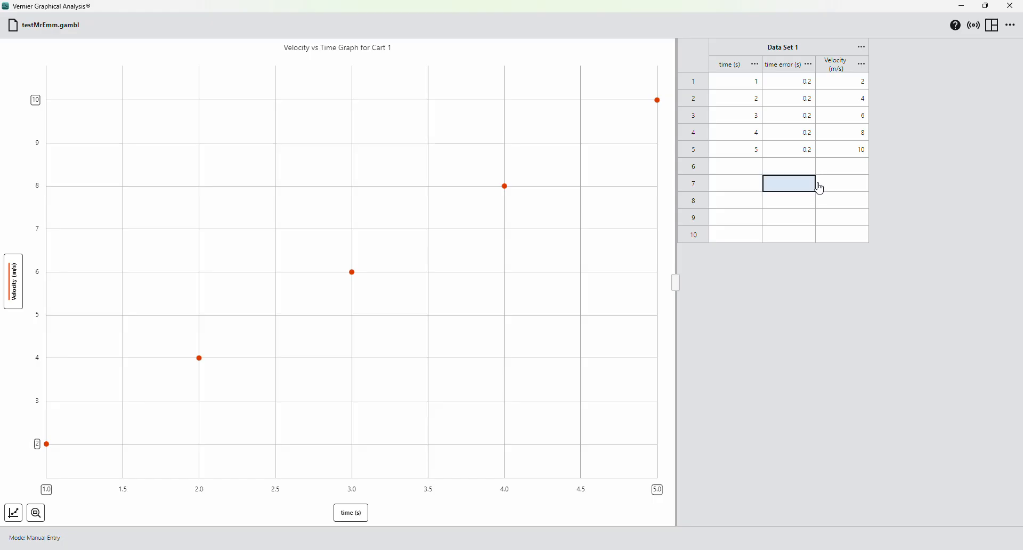
Add a manual column named "velocity error" with units m/s after the Velocity column.
left_click(865, 65)
left_click(861, 111)
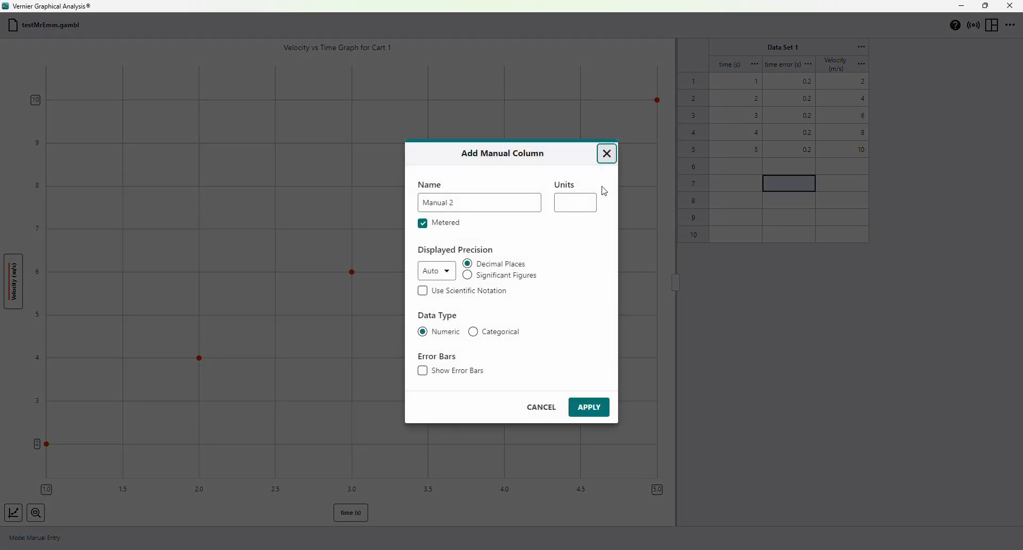
left_click(583, 205)
left_click(502, 206)
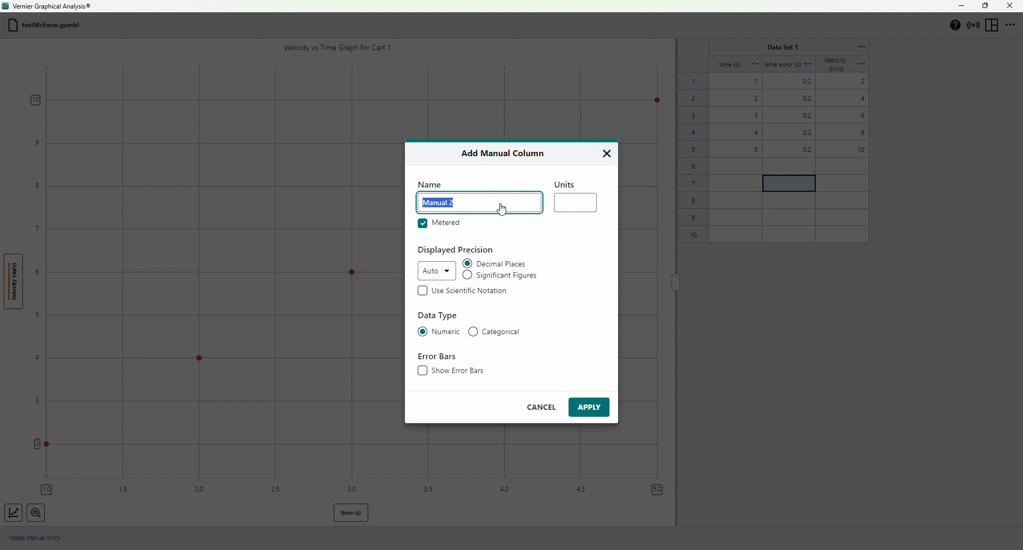
type("velocity error")
left_click(564, 204)
type("m/s")
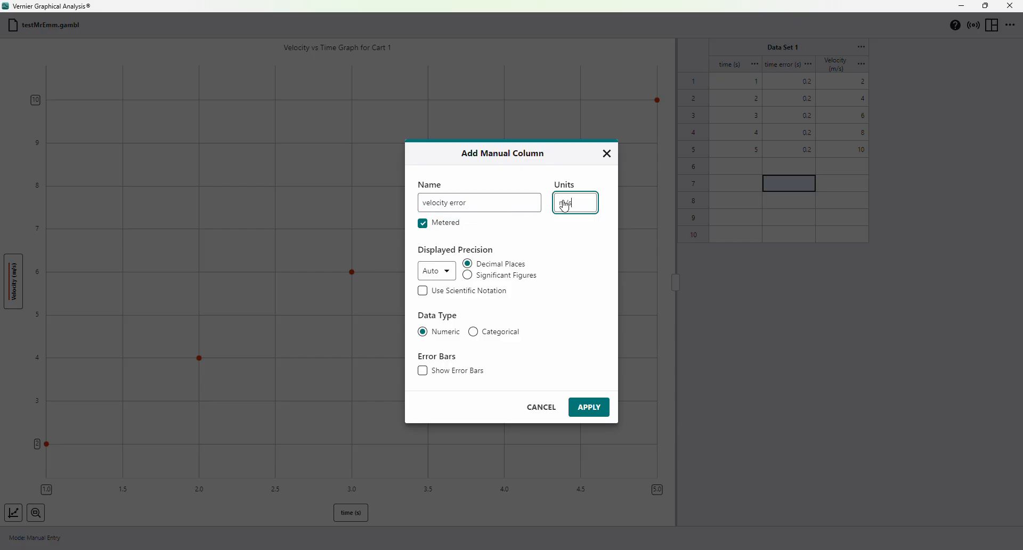
left_click(583, 406)
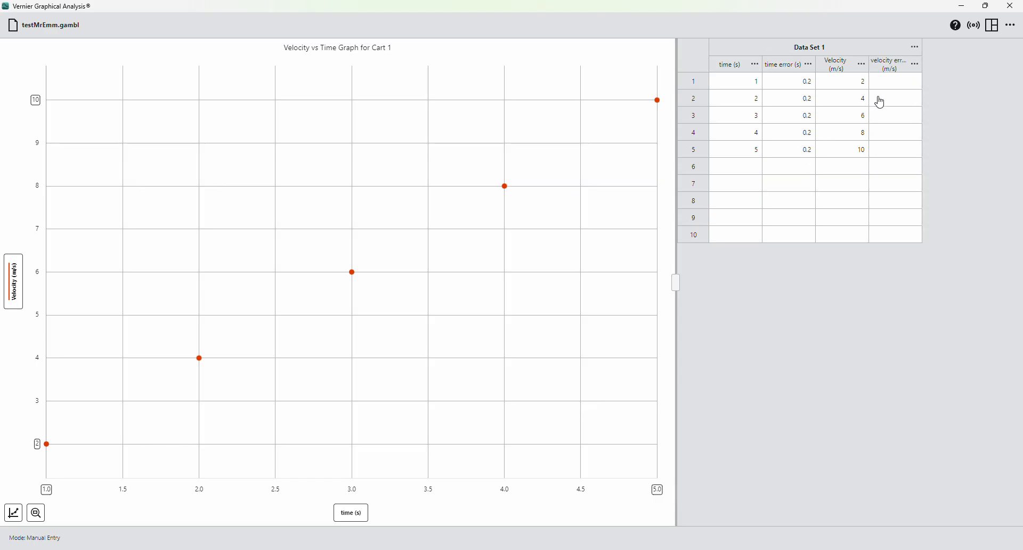
Enter 0.5 in rows 1 to 5 of the velocity error column.
left_click(900, 82)
left_click(899, 83)
type("0.5")
key("Return")
double_click(913, 135)
type("0.5")
double_click(912, 119)
type("0.5")
left_click(902, 155)
type("0")
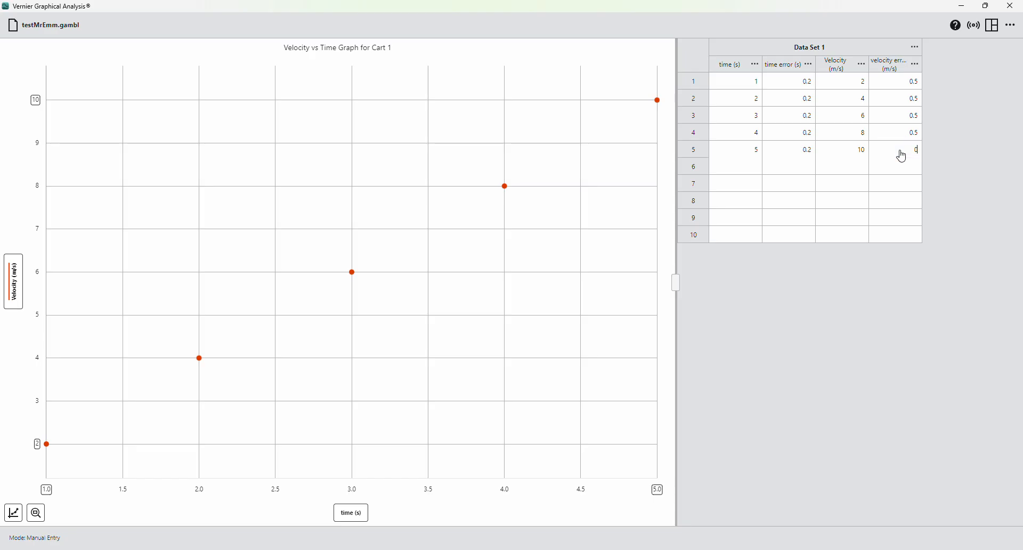
left_click(949, 121)
Show error bars for the time column, taking their size from the time error column values.
left_click(757, 64)
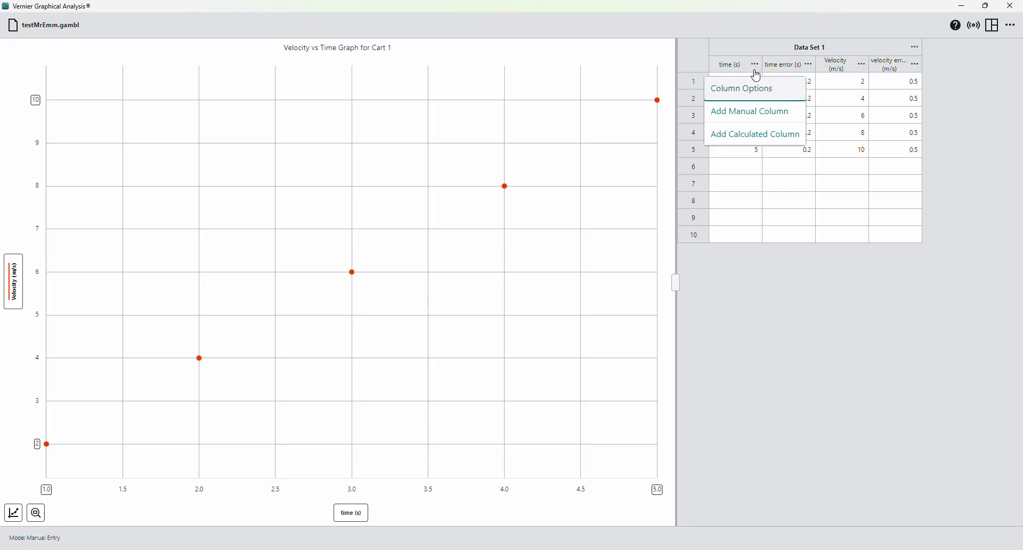
left_click(756, 87)
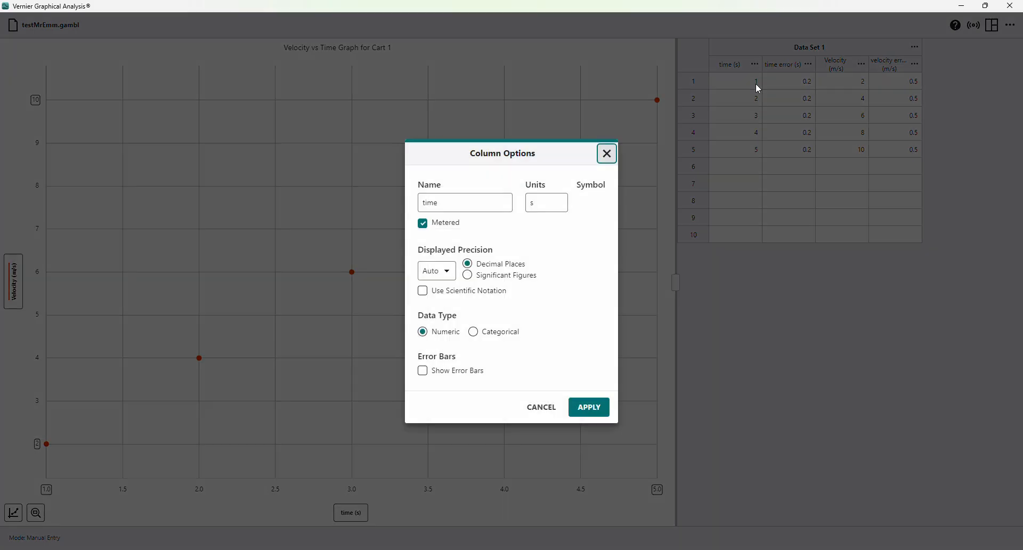
left_click(425, 375)
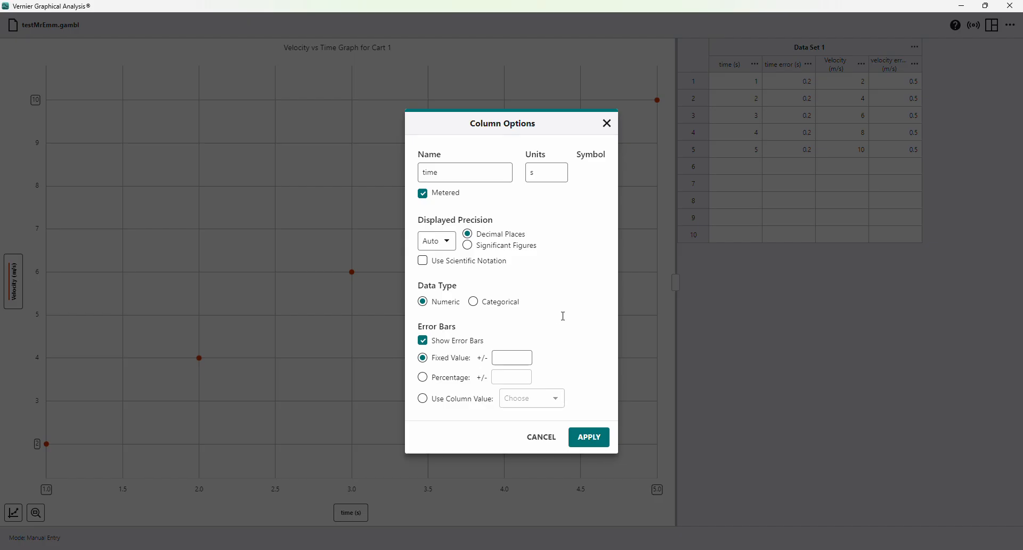
left_click(522, 360)
type("0.2")
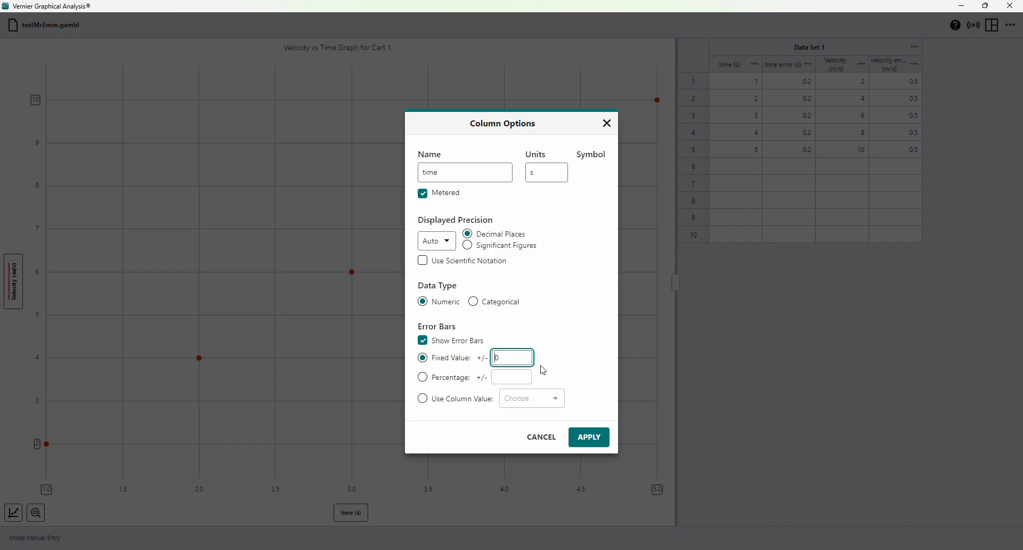
left_click(473, 399)
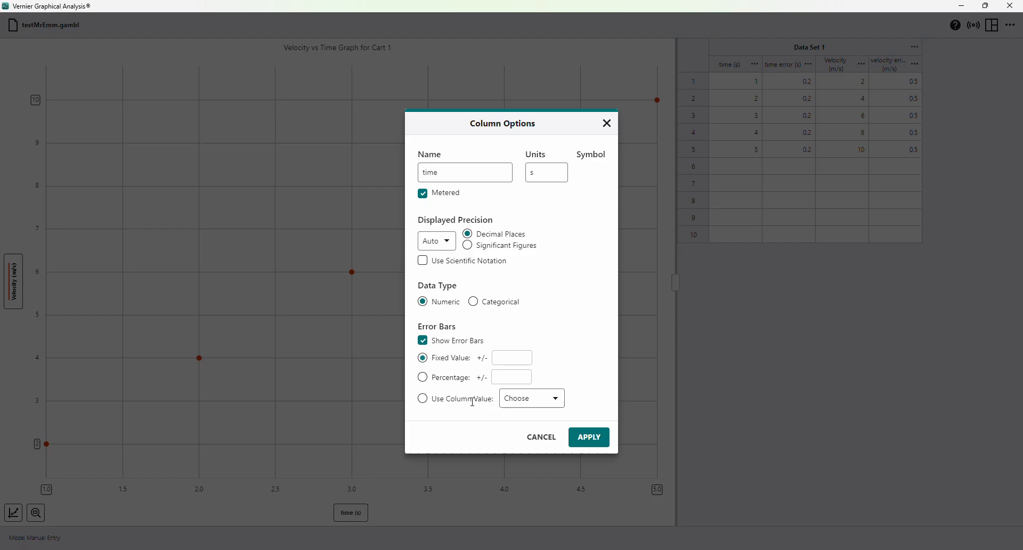
left_click(531, 403)
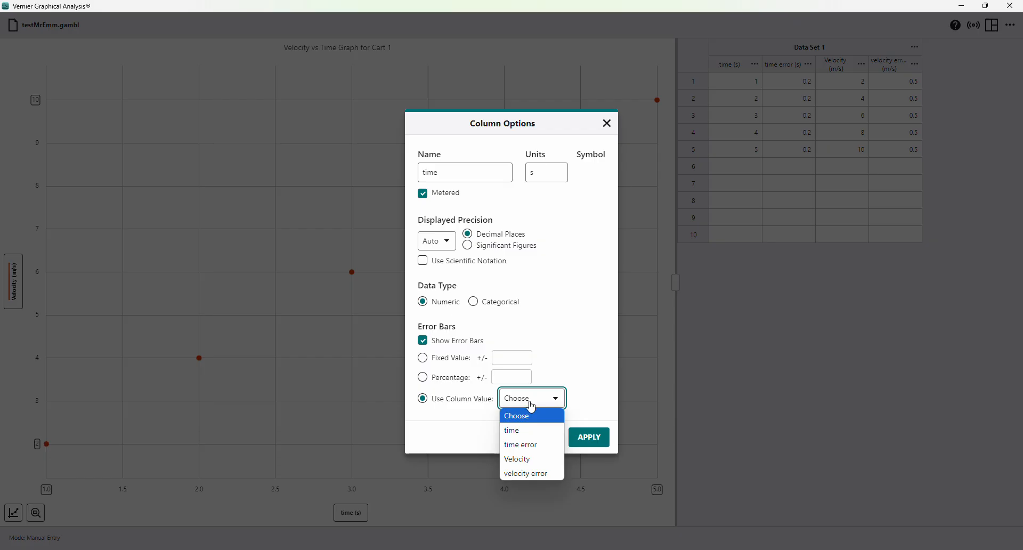
left_click(546, 449)
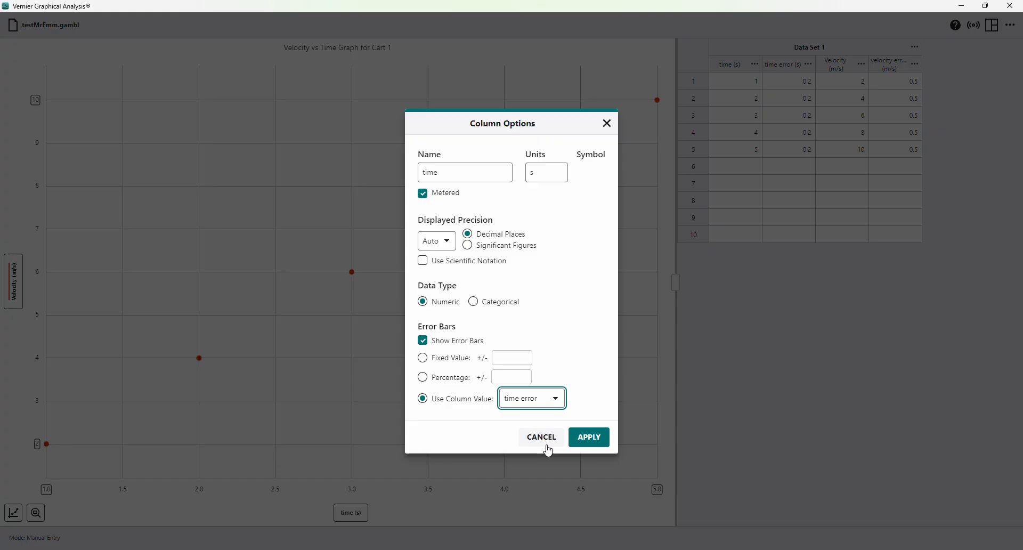
left_click(584, 439)
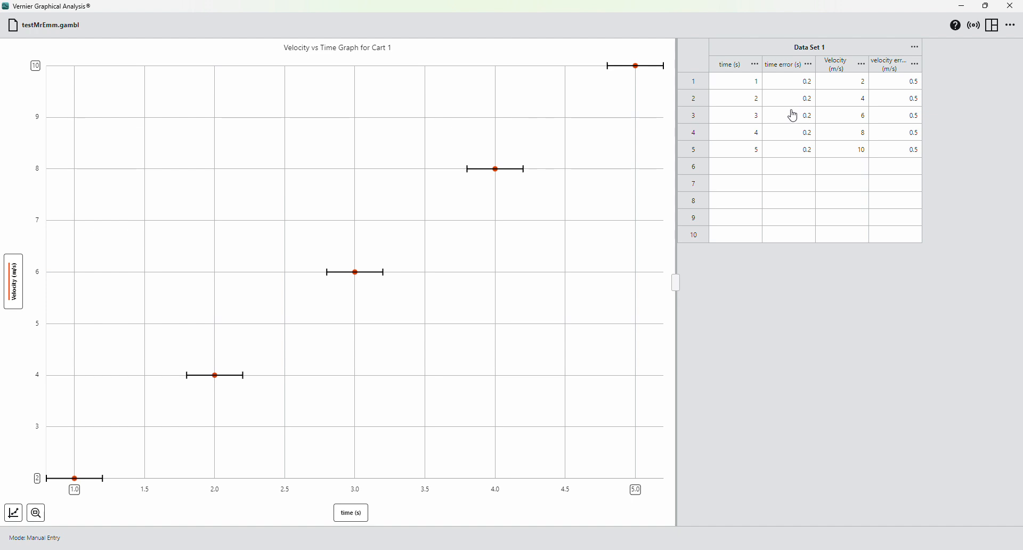
Change the time error in row 3 to 0.3.
left_click(794, 120)
left_click(815, 116)
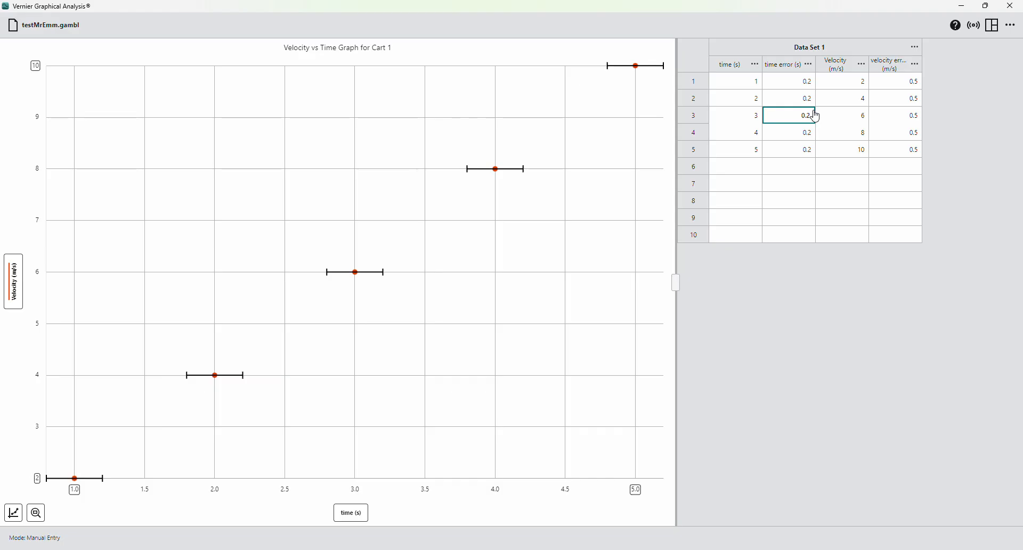
key("BackSpace")
type("3")
left_click(815, 99)
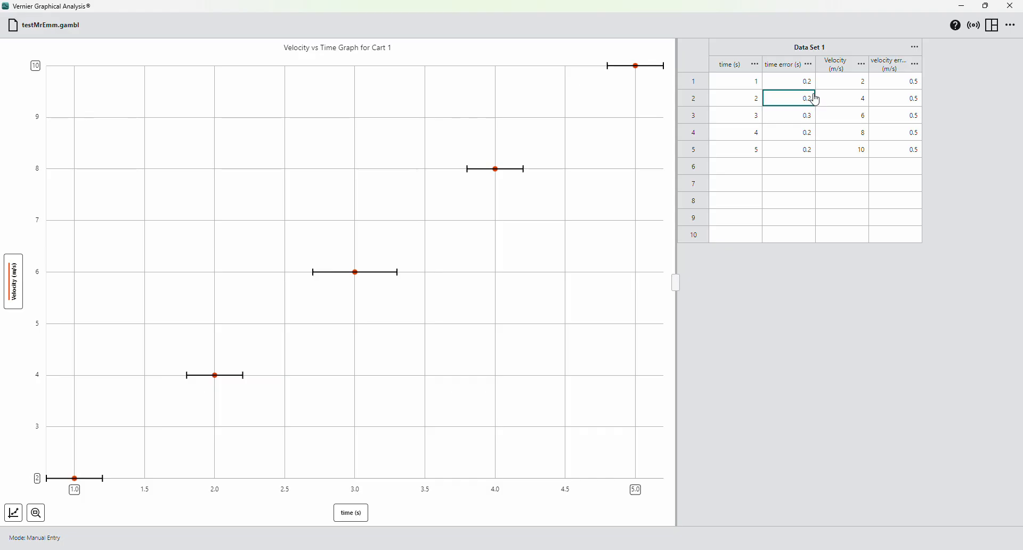
Change the time error in row 2 to 0.1.
key("BackSpace")
key("BackSpace")
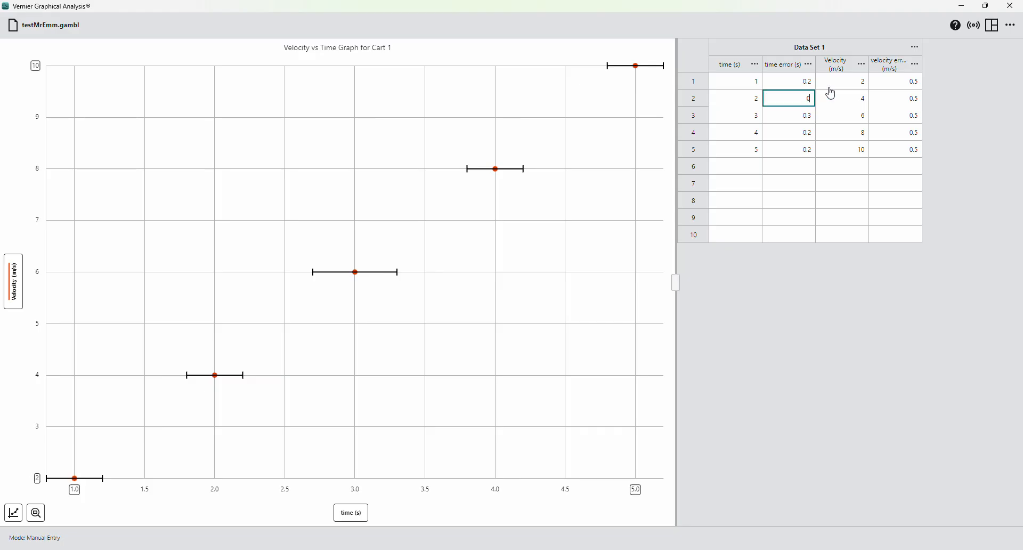
type(".1")
left_click(831, 94)
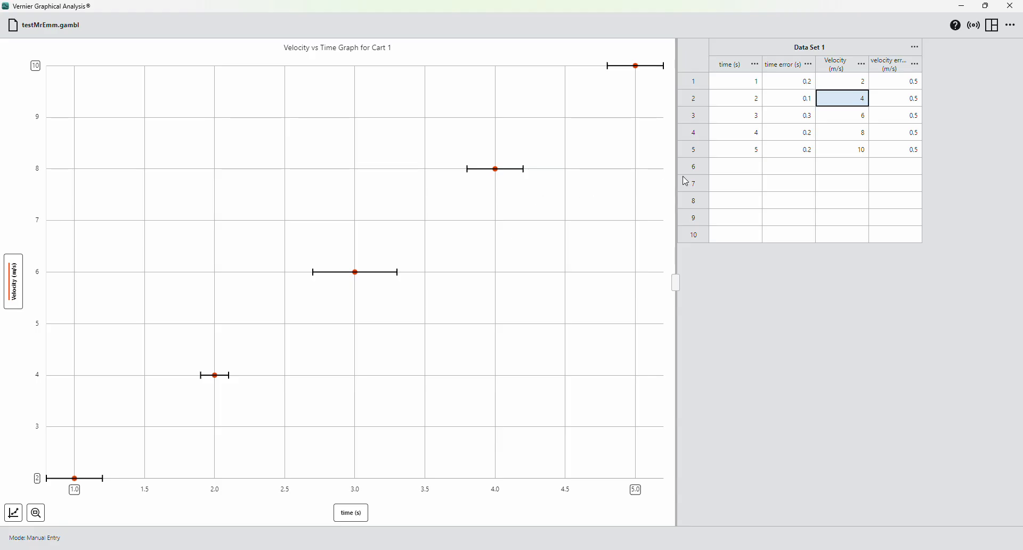
Set the time error in rows 2 and 3 to 0.2.
double_click(805, 99)
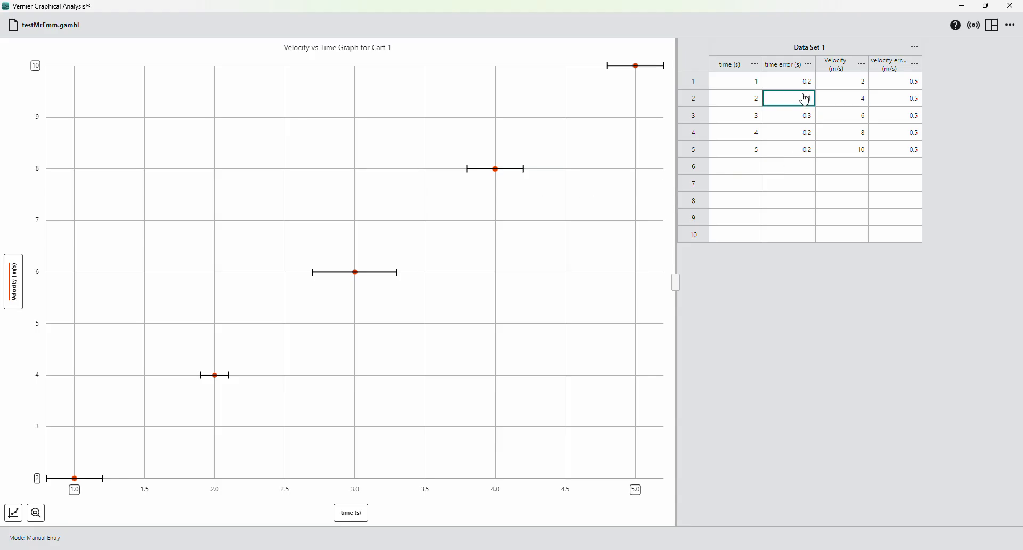
double_click(803, 99)
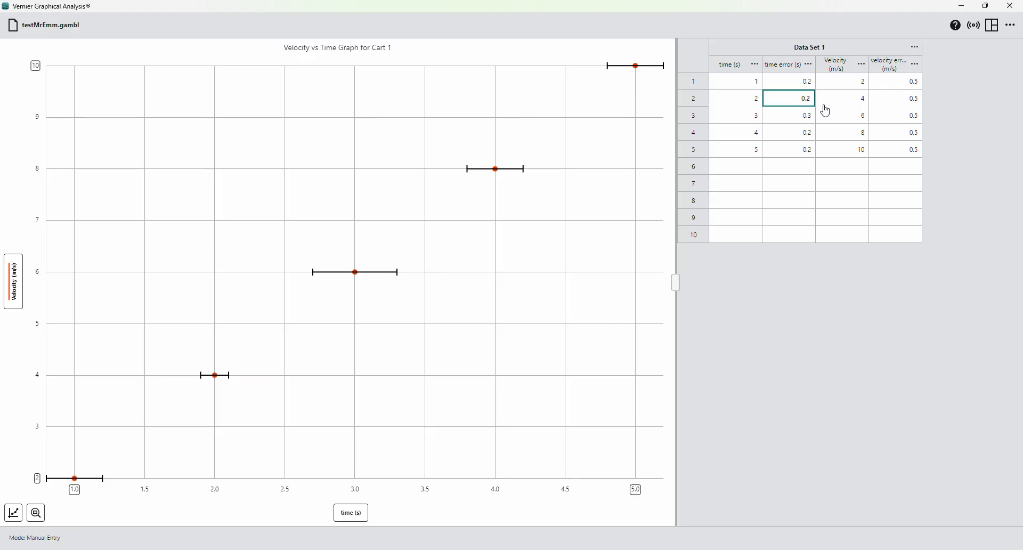
double_click(811, 124)
type("0.2")
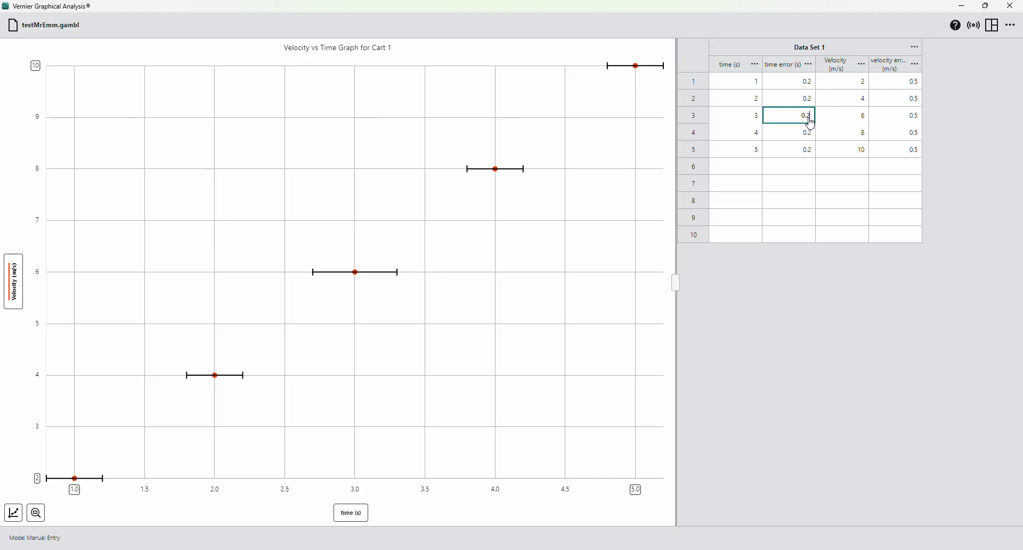
left_click(819, 285)
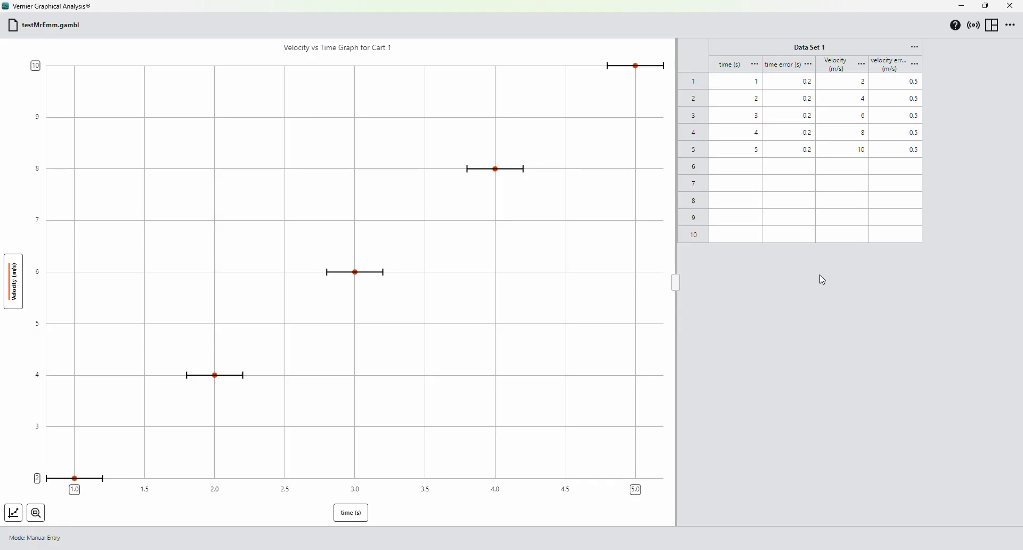
Show error bars for the Velocity column, taking their size from the velocity error column values.
left_click(860, 66)
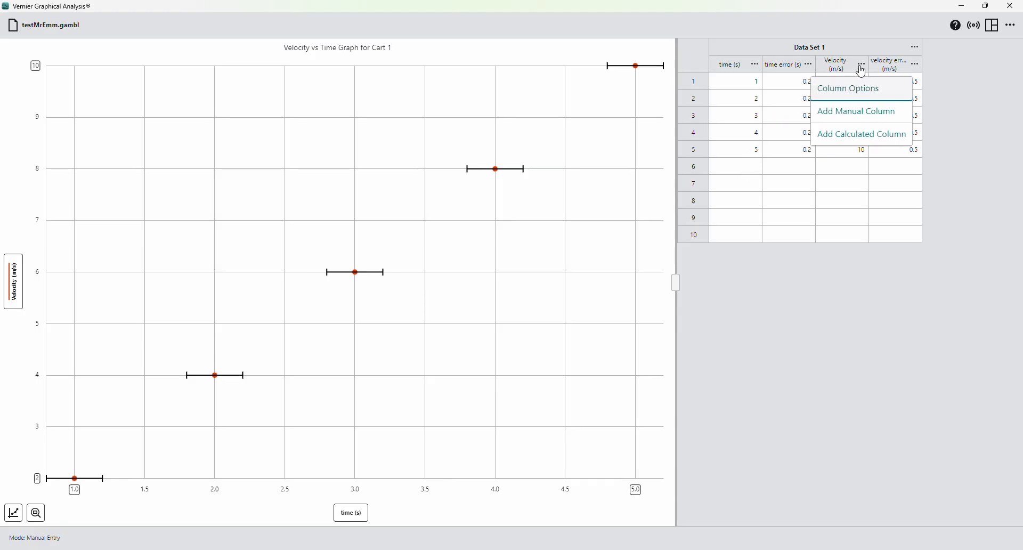
left_click(878, 89)
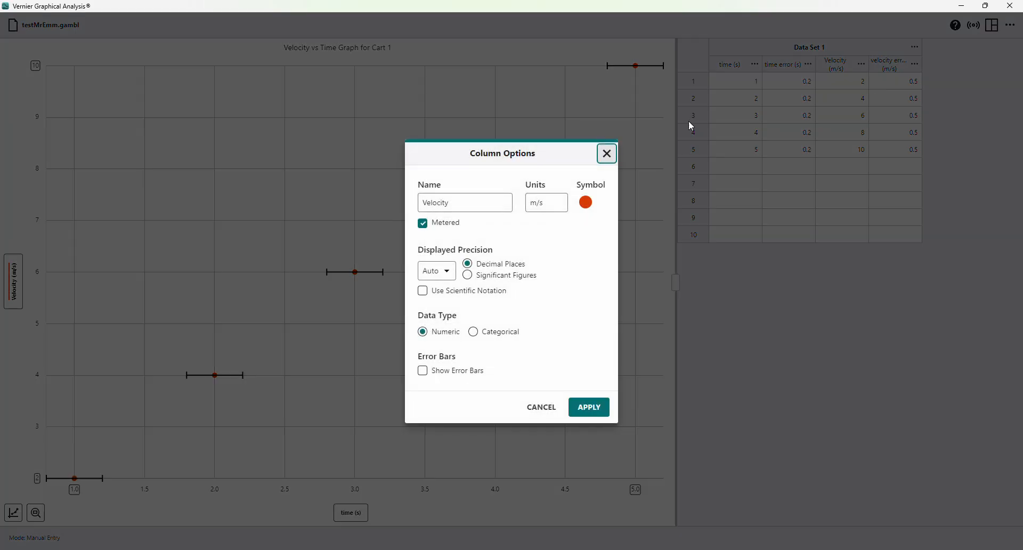
left_click(424, 371)
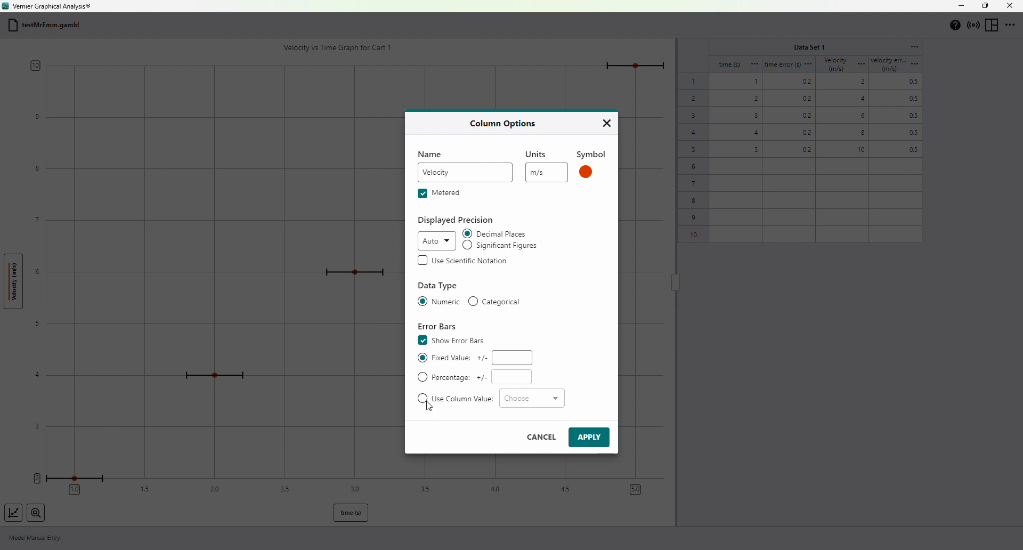
left_click(423, 400)
left_click(514, 410)
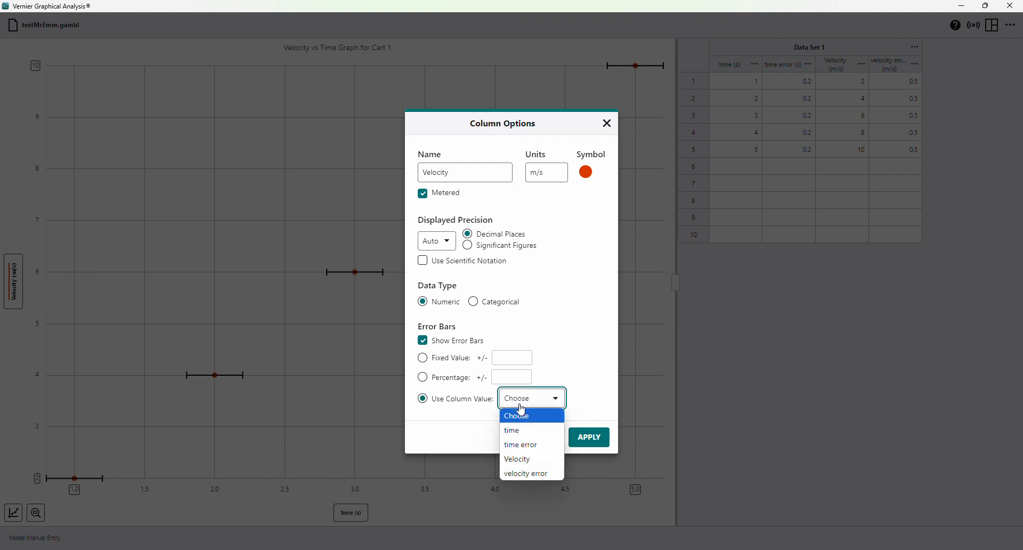
left_click(533, 474)
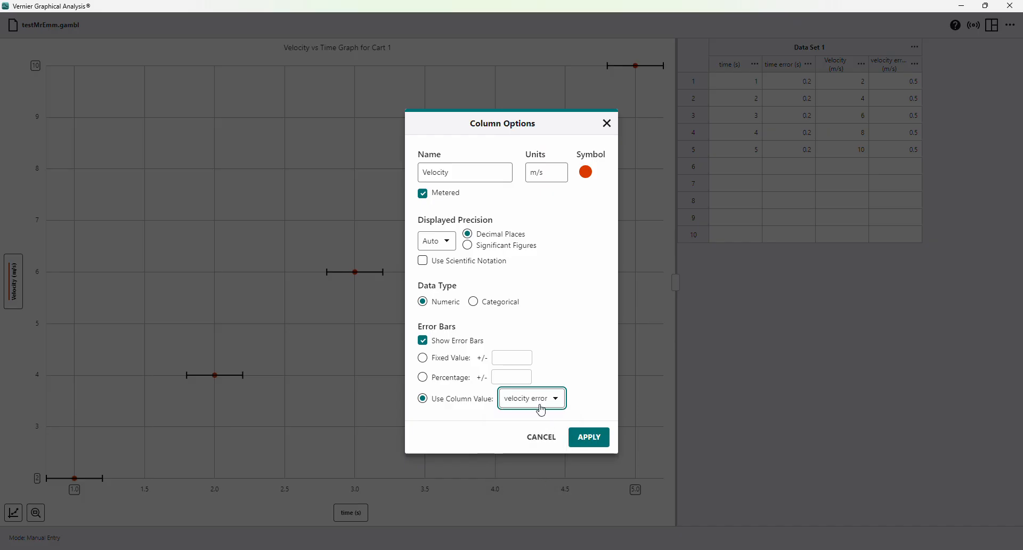
left_click(590, 438)
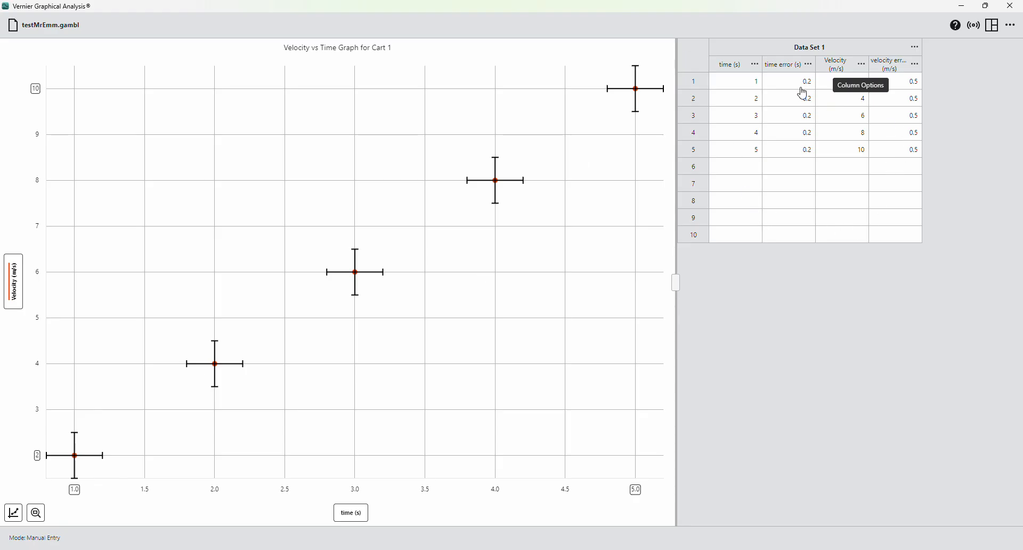
Start a calculated column from the time column, named "time^2" with units s^2.
left_click(756, 66)
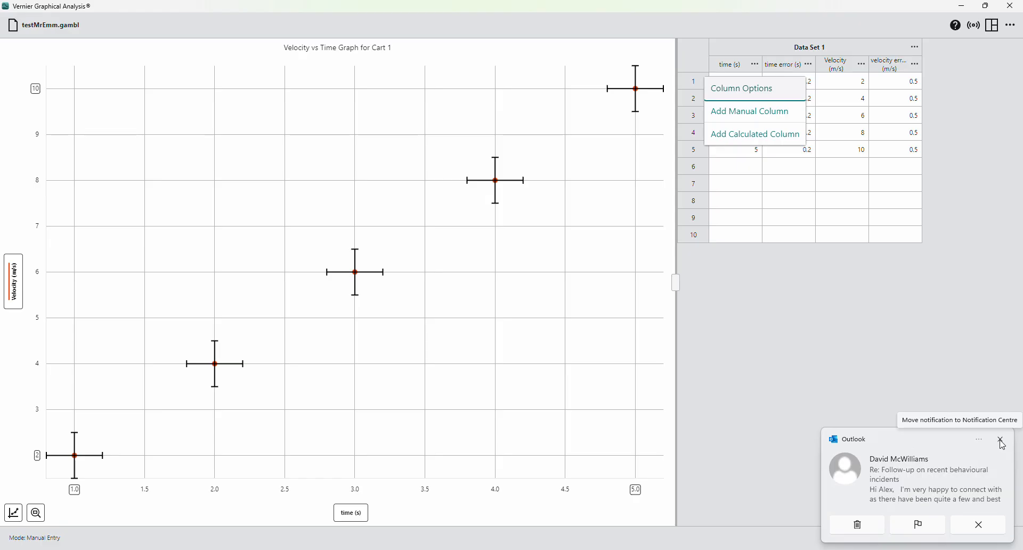
left_click(1001, 441)
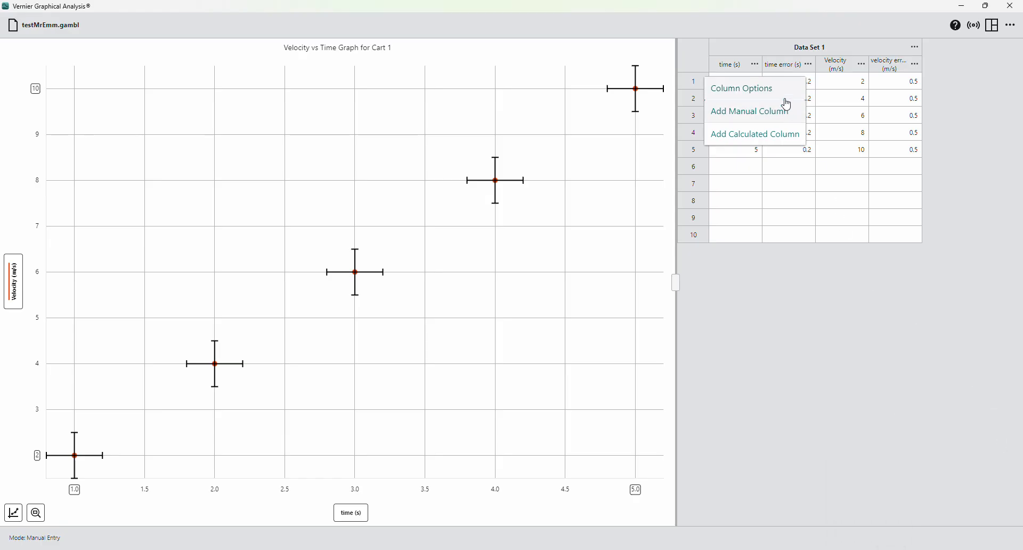
left_click(775, 321)
left_click(755, 65)
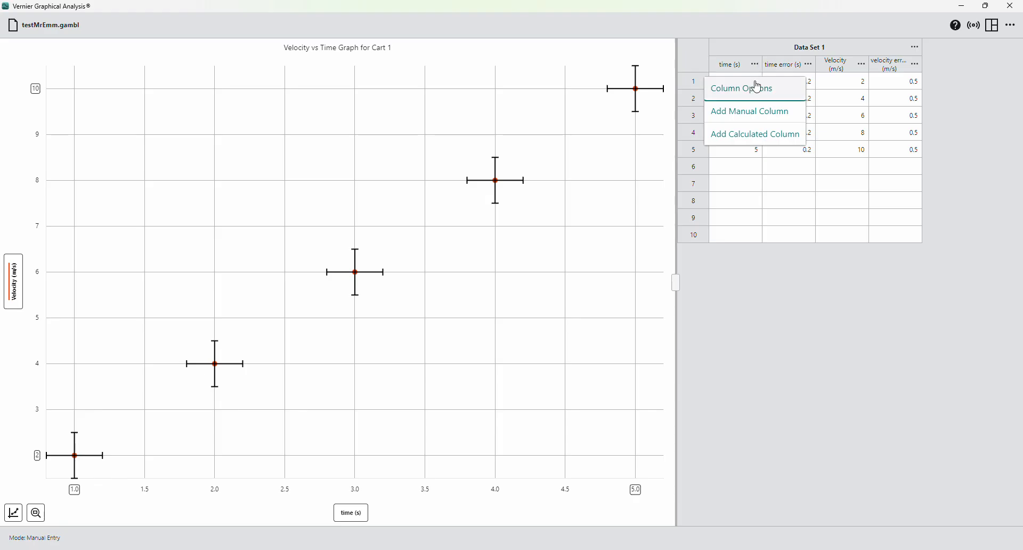
left_click(755, 142)
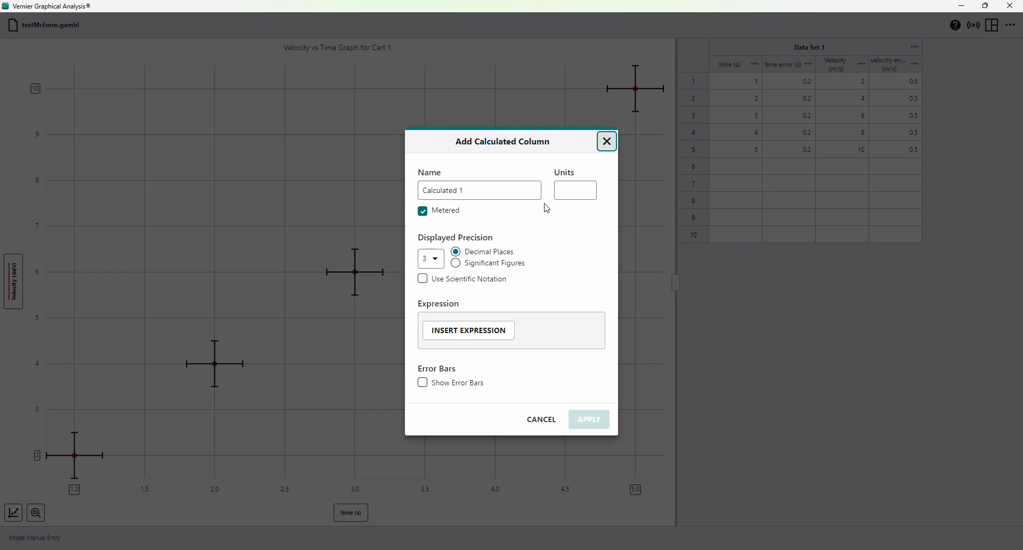
left_click(522, 197)
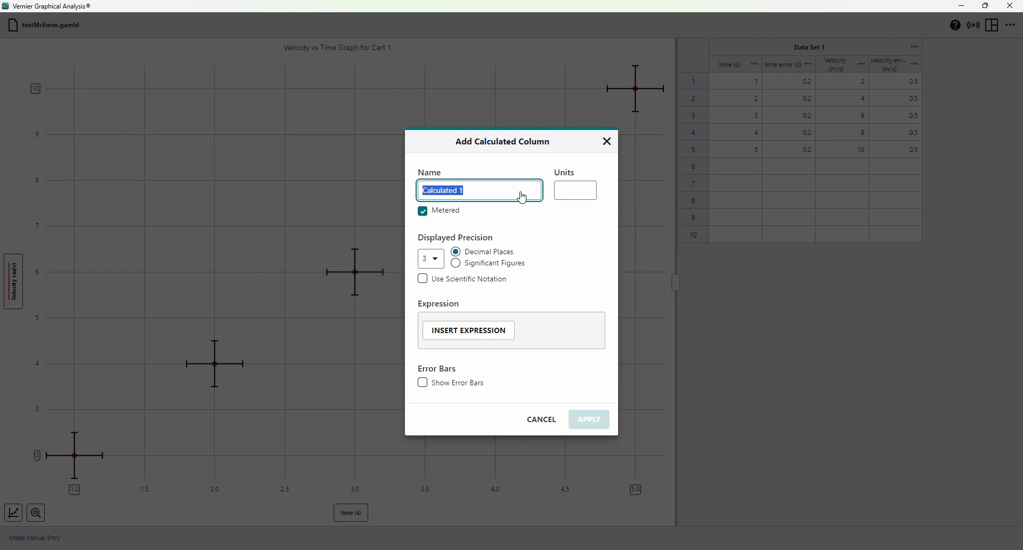
type("time^2")
left_click(573, 190)
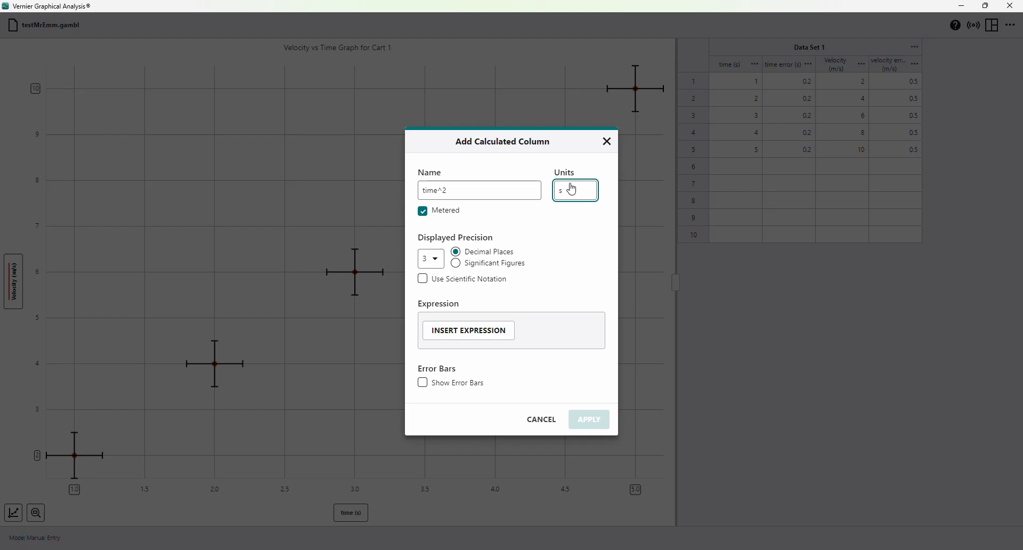
type("s^2")
left_click(565, 239)
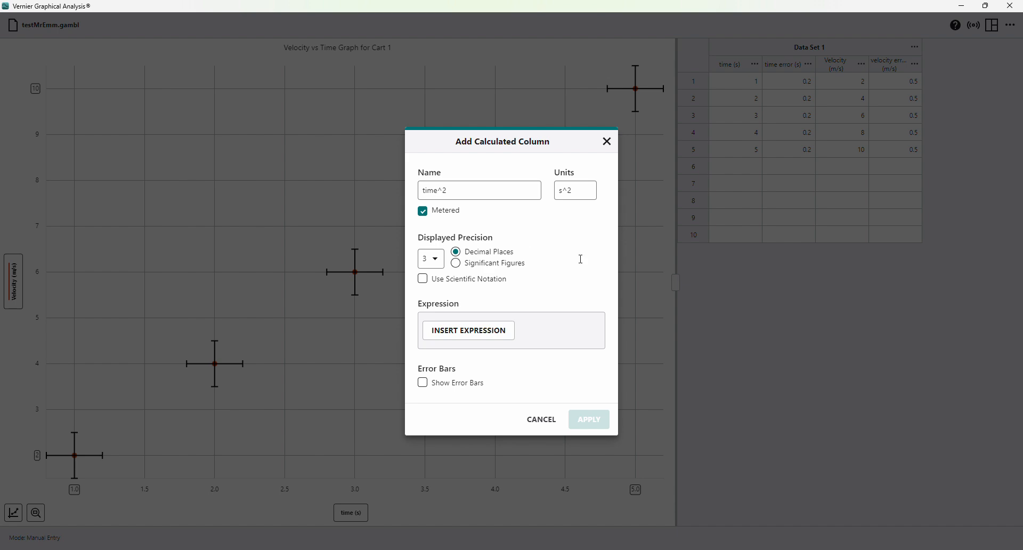
Define time^2 with the X*Y expression using time for both columns, display it in 3 significant figures, and add the column.
left_click(497, 343)
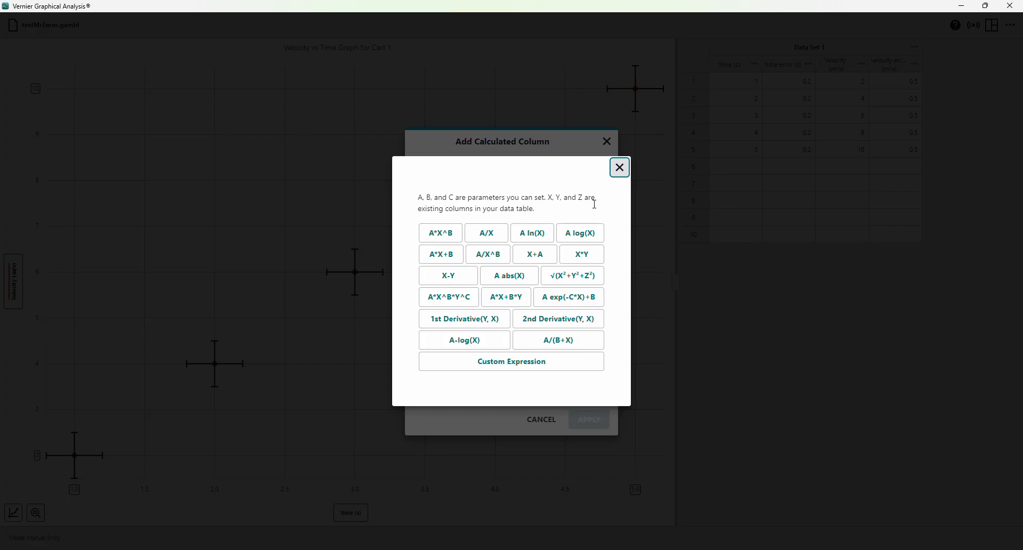
left_click(594, 253)
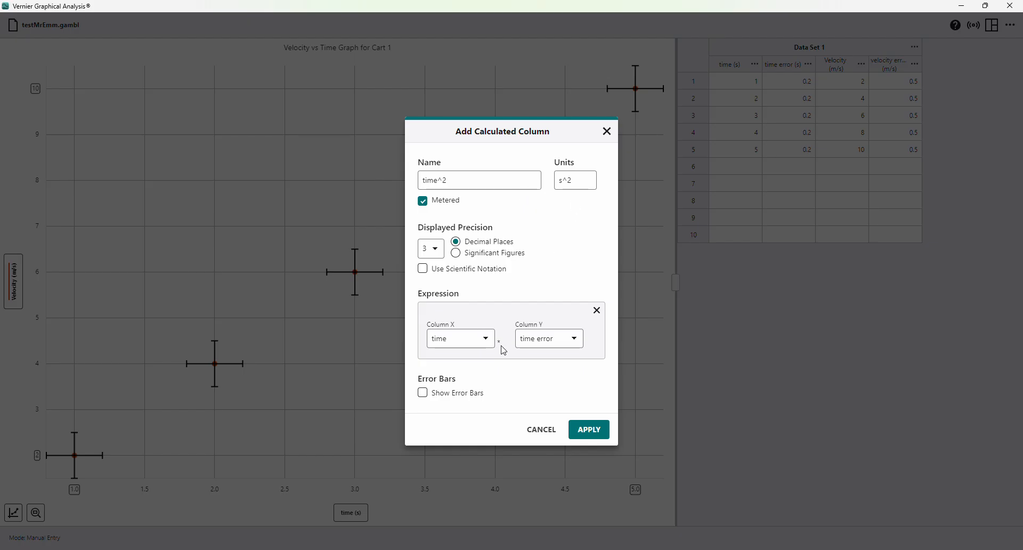
left_click(533, 339)
left_click(534, 355)
left_click(456, 254)
left_click(589, 429)
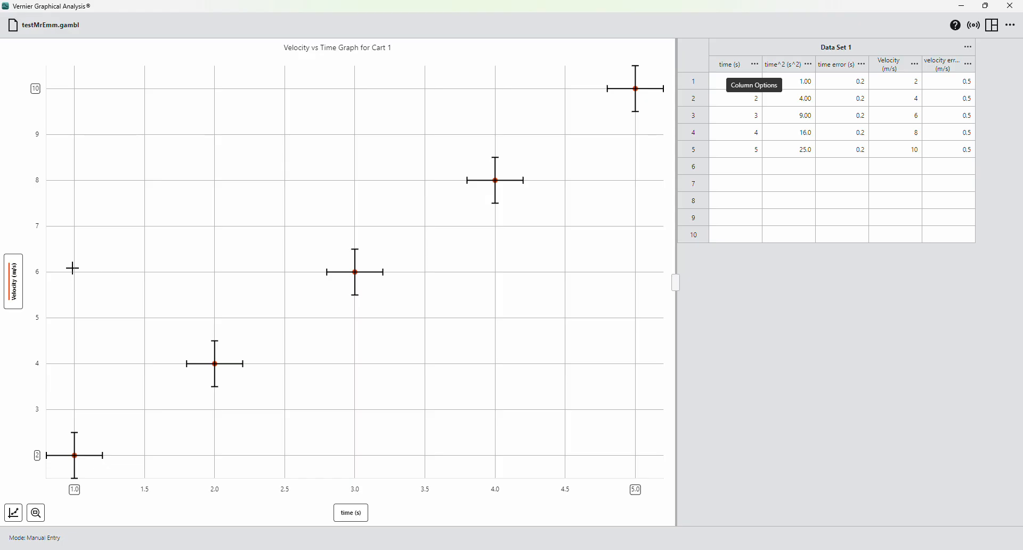
Add a manual linear fit to the Velocity versus time graph and move its results box below the line.
left_click(10, 289)
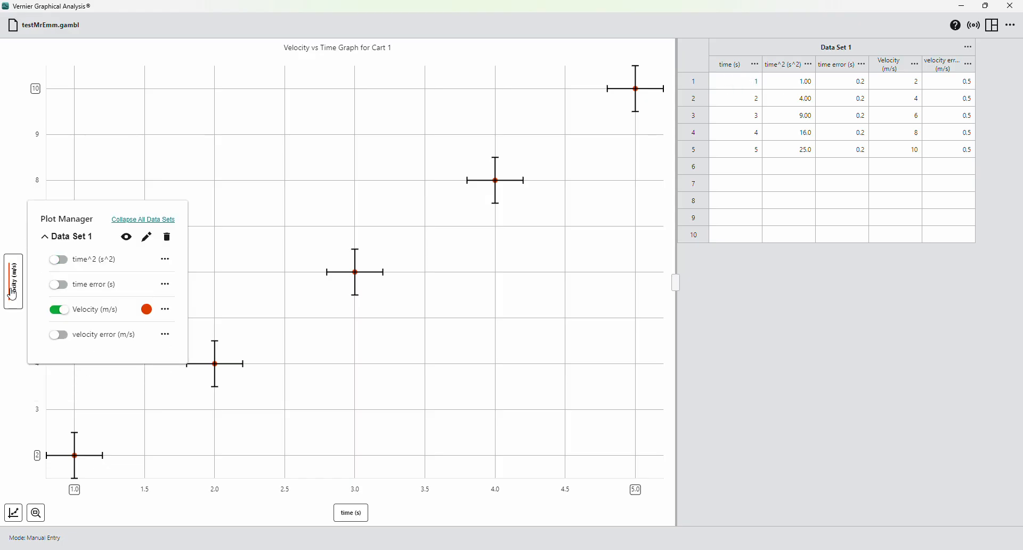
left_click(6, 347)
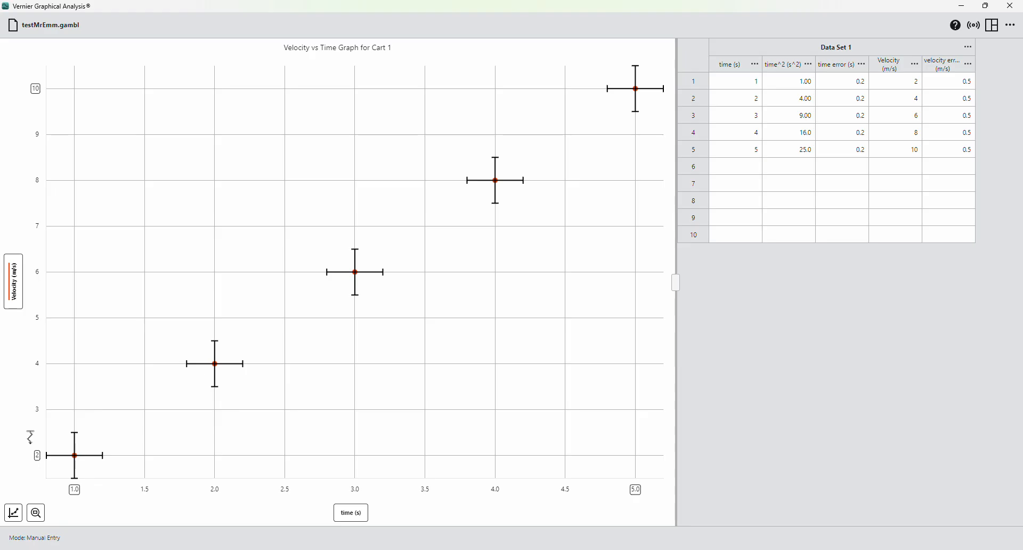
left_click(11, 518)
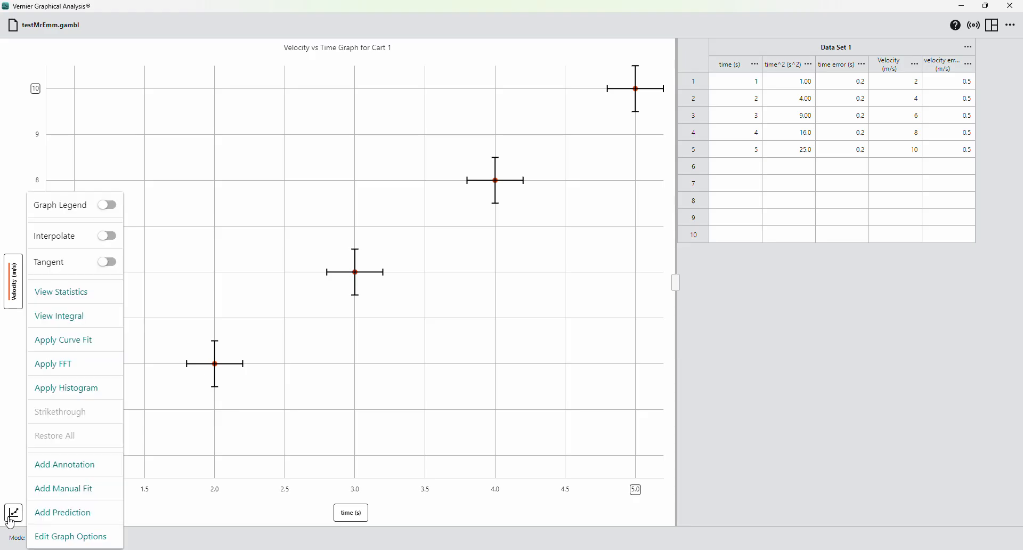
left_click(63, 496)
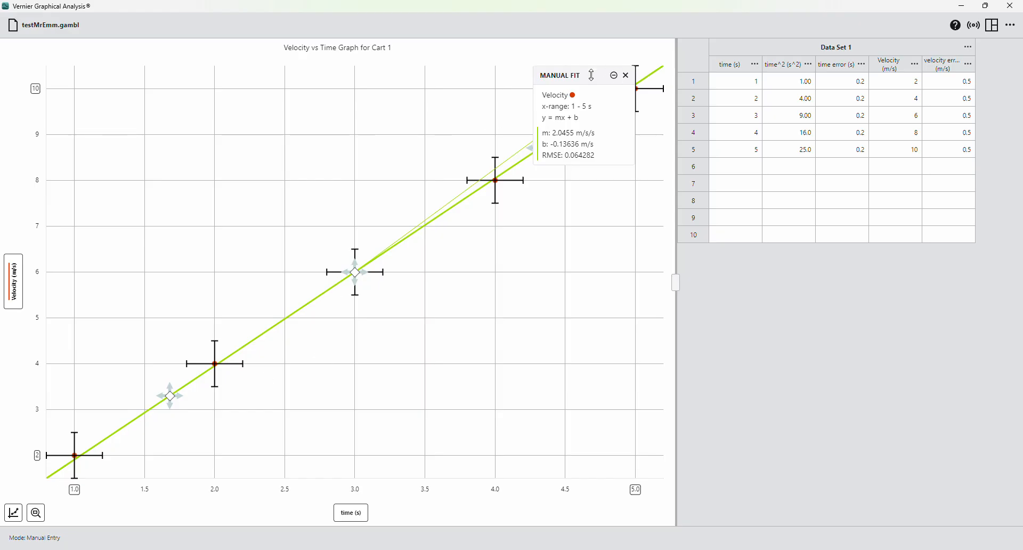
left_click_drag(591, 76, 568, 305)
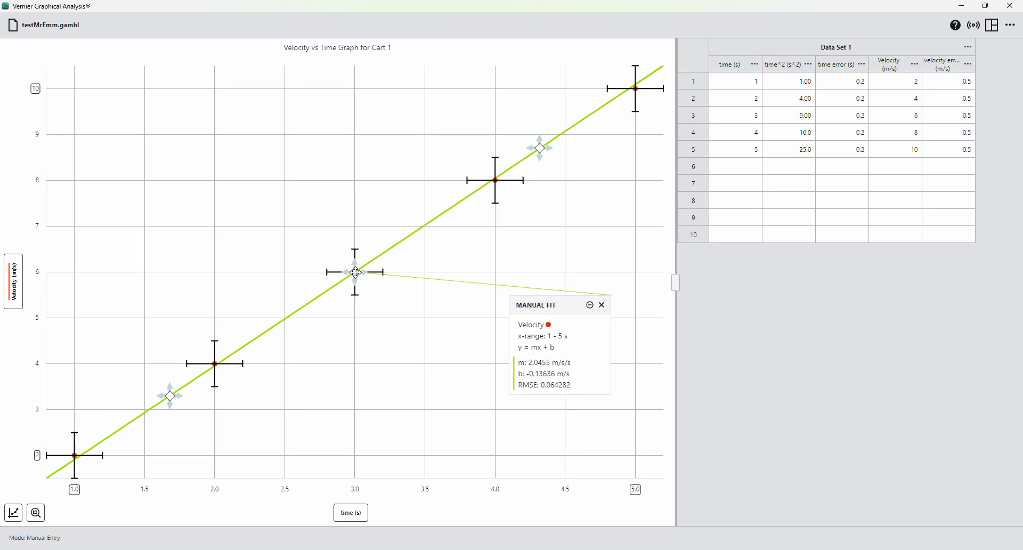
Adjust the manual fit line to a shallow slope of about 1.83 m/s/s with an intercept of about 0.94 m/s.
left_click_drag(356, 274, 368, 247)
mouse_move(166, 363)
left_mouse_down()
mouse_move(178, 382)
mouse_move(169, 367)
left_mouse_up()
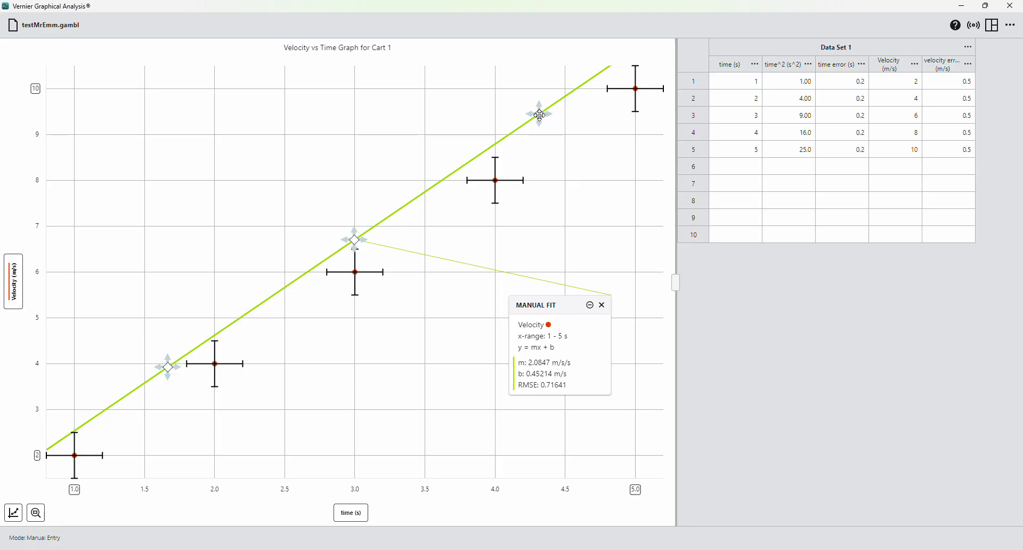
left_click_drag(540, 114, 569, 124)
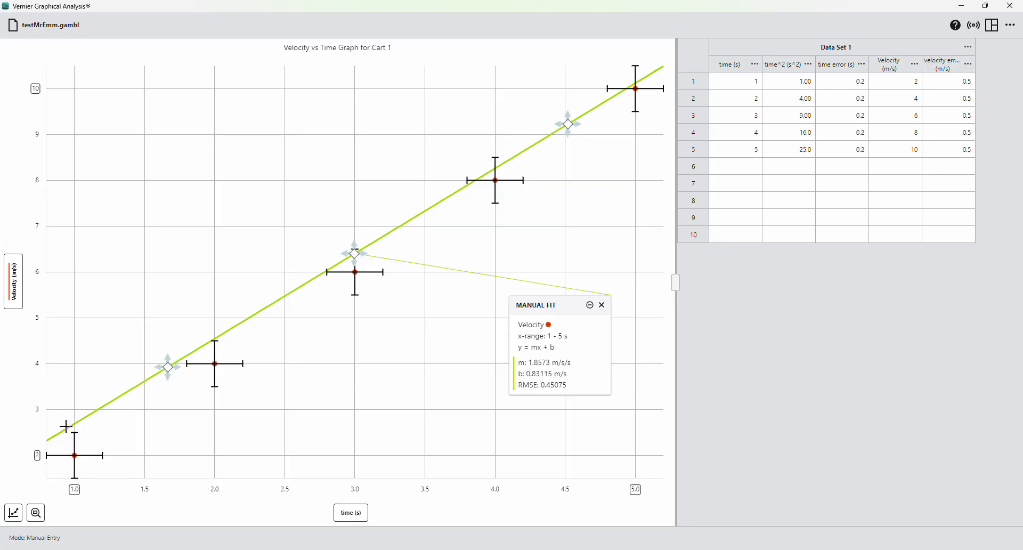
left_click_drag(167, 367, 165, 369)
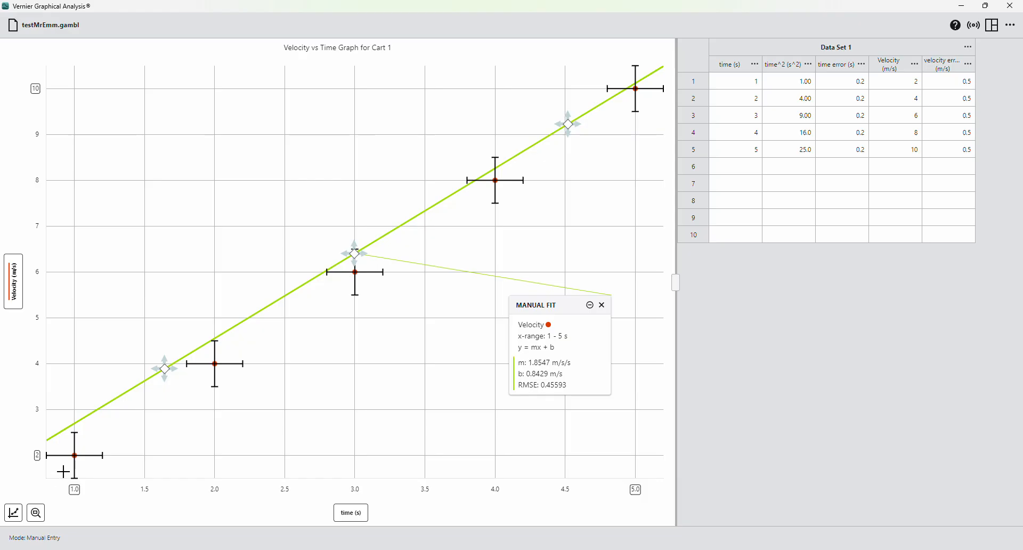
left_click_drag(165, 368, 159, 370)
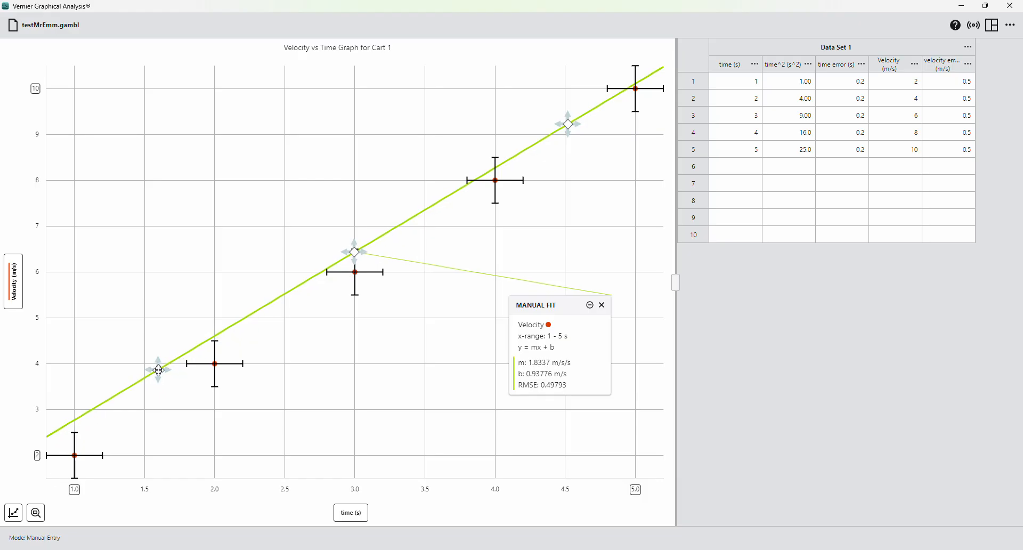
mouse_move(159, 369)
left_mouse_down()
mouse_move(154, 351)
mouse_move(145, 380)
left_mouse_up()
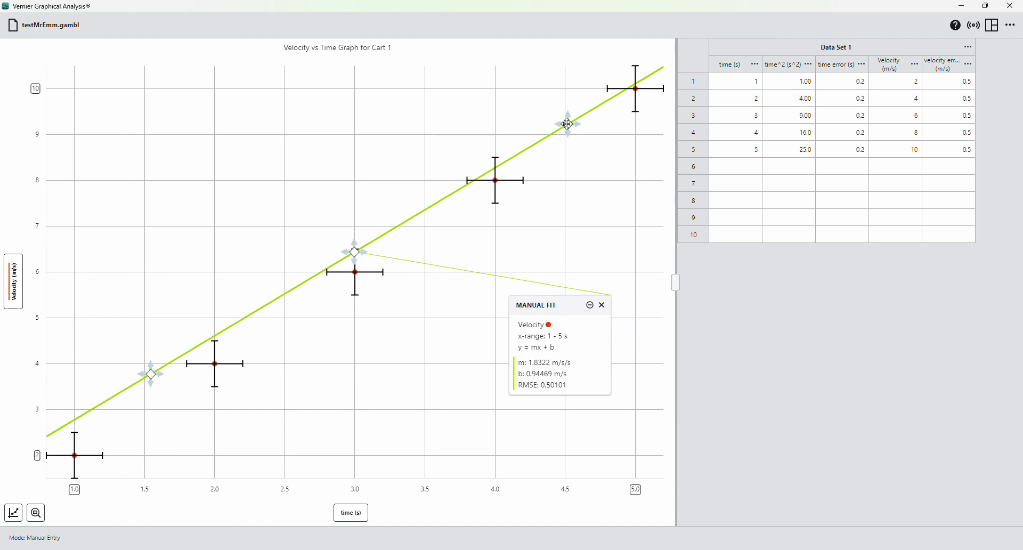
Steepen the manual fit line to about 2.46 m/s/s with an intercept of about -1.37 m/s, moving its results box above the line.
left_click_drag(572, 122, 560, 108)
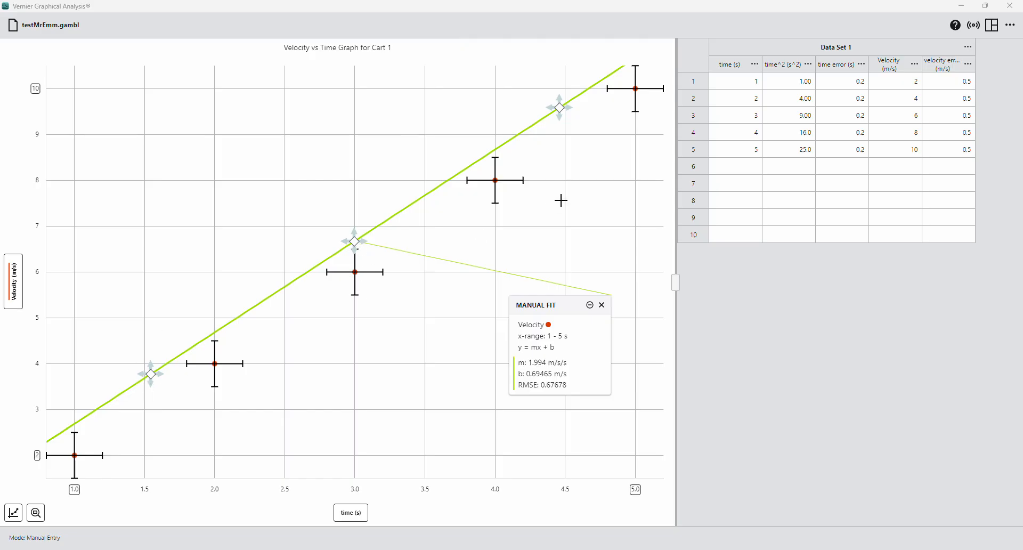
left_click_drag(563, 302, 146, 140)
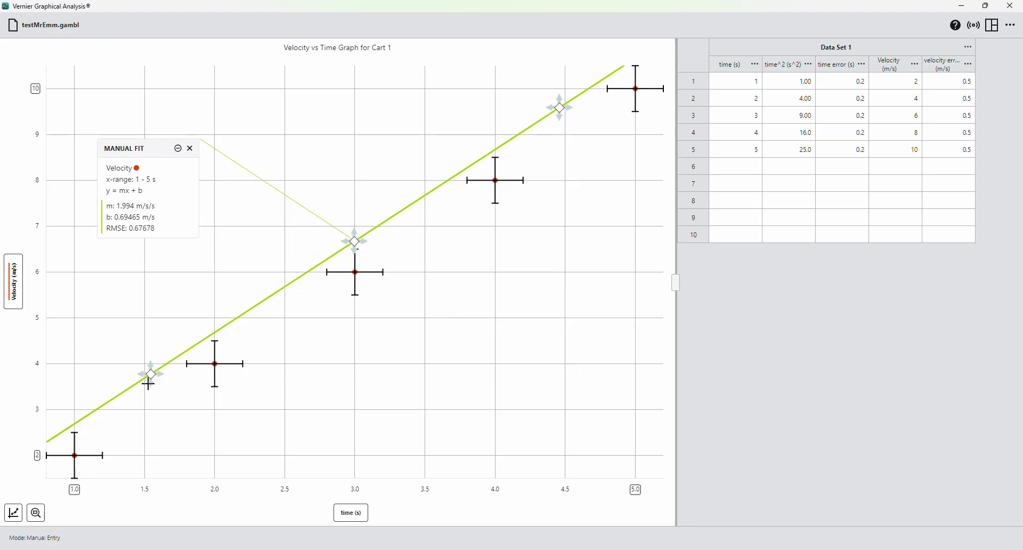
left_click_drag(151, 376, 184, 410)
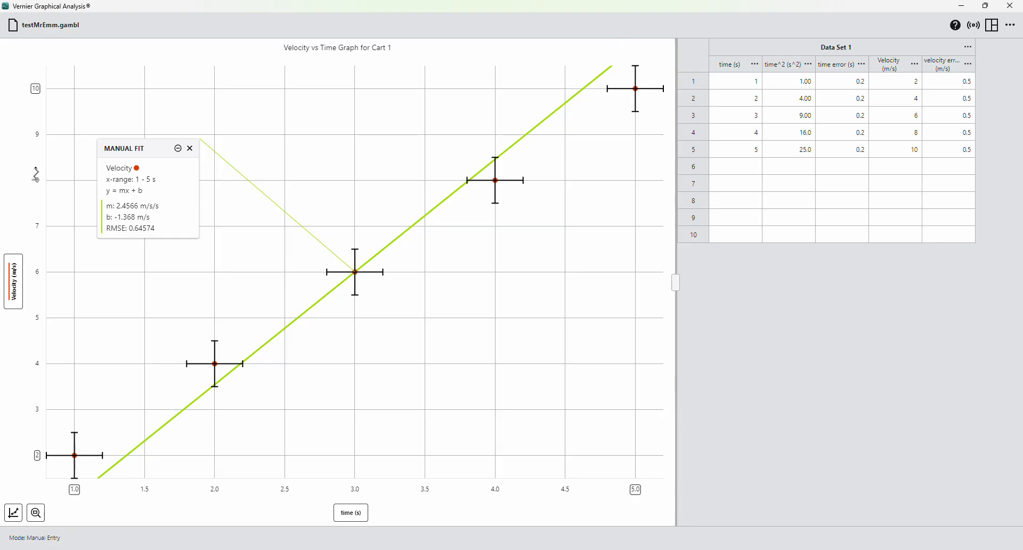
Widen the velocity axis range and fine-tune the steep manual fit to a slope of about 2.44 m/s/s with an intercept of about -1.33 m/s.
mouse_move(36, 174)
left_mouse_down()
mouse_move(34, 214)
mouse_move(34, 178)
mouse_move(32, 192)
left_mouse_up()
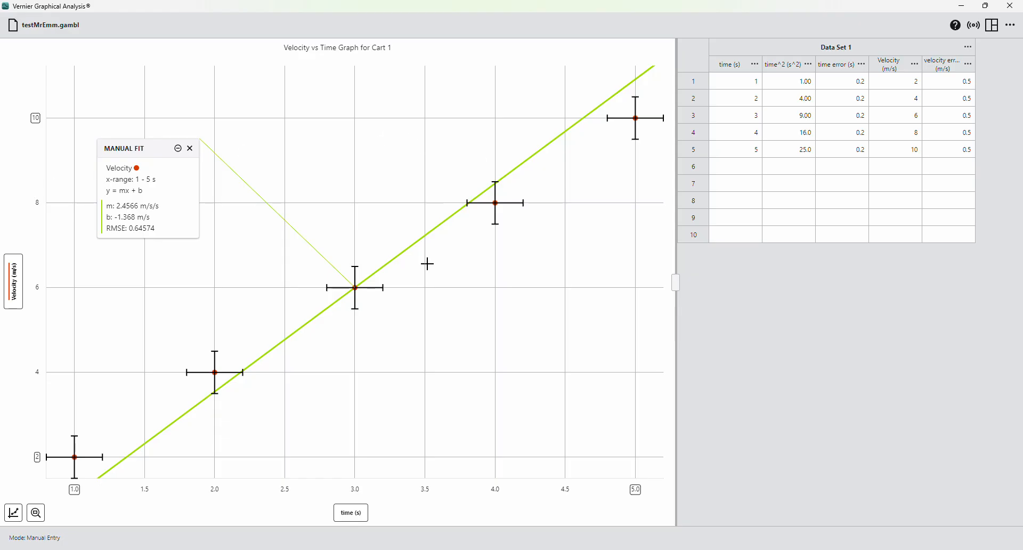
left_click(270, 353)
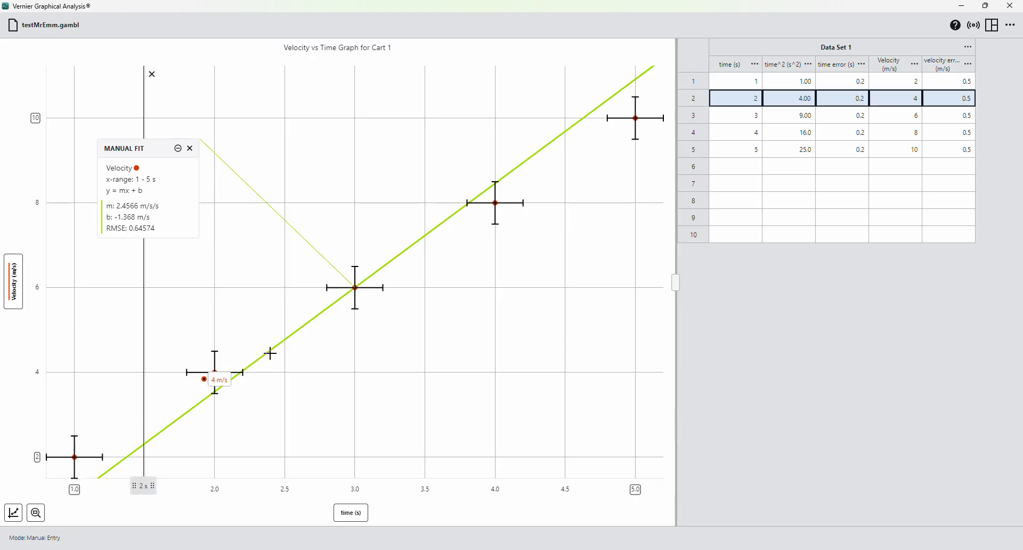
left_click(155, 150)
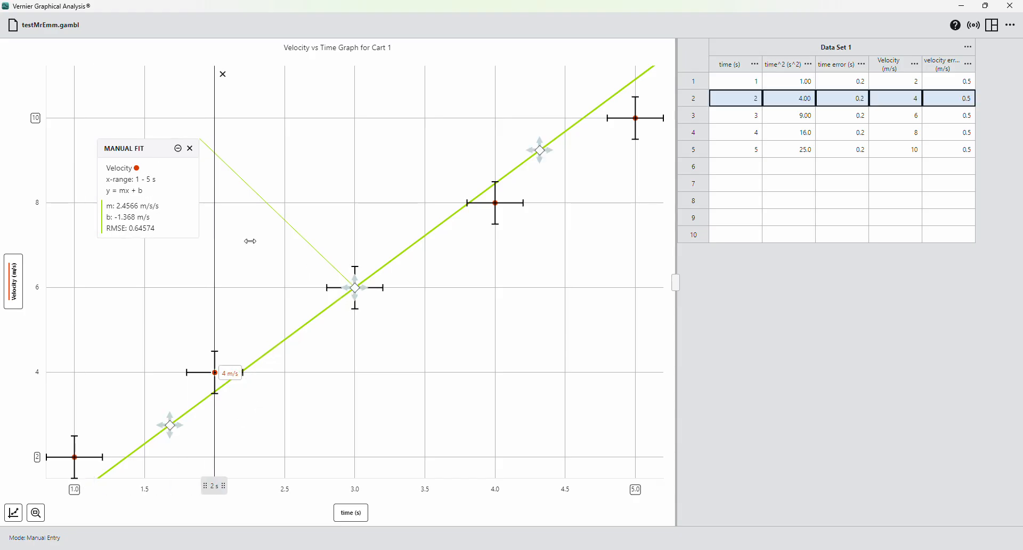
left_click_drag(178, 429, 179, 426)
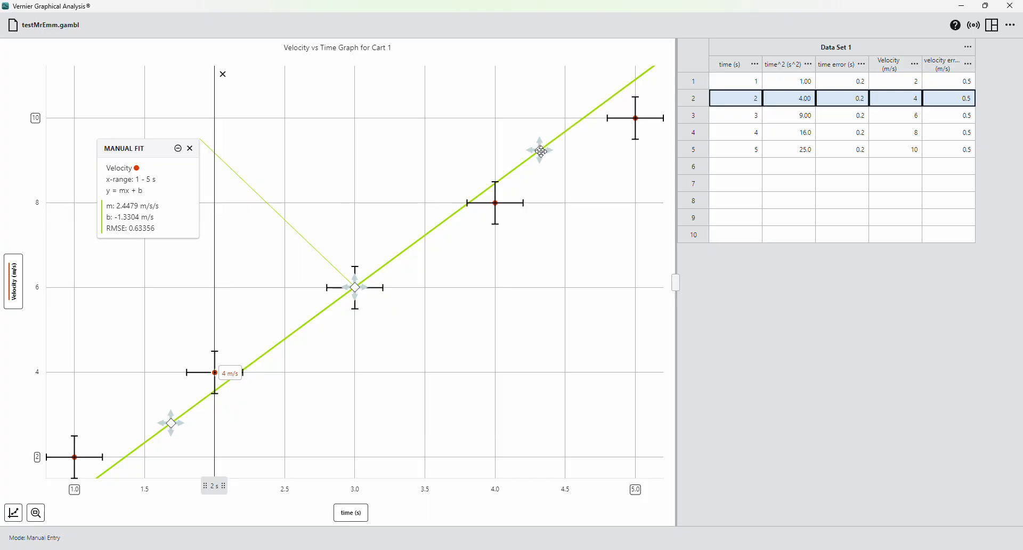
left_click_drag(541, 152, 540, 154)
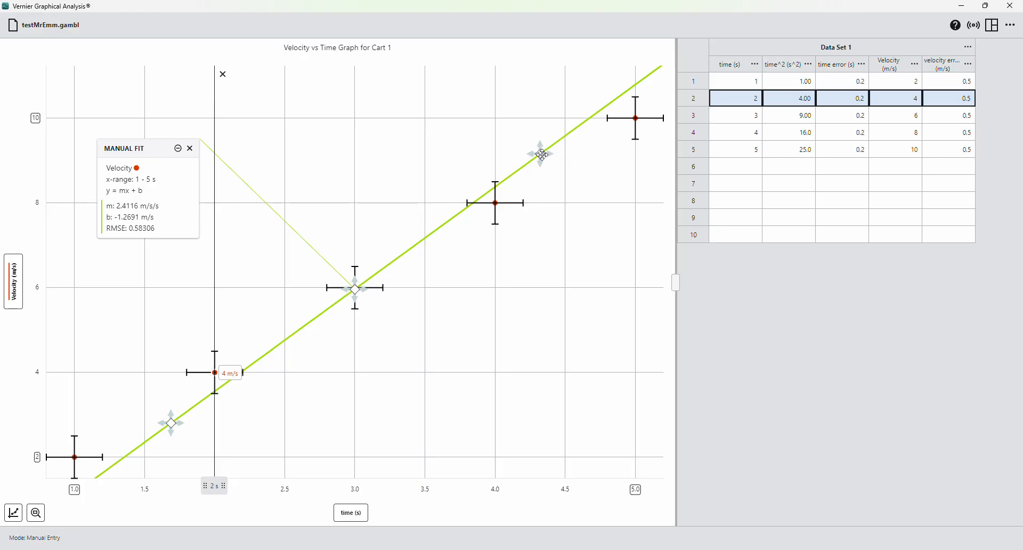
left_click_drag(541, 154, 539, 152)
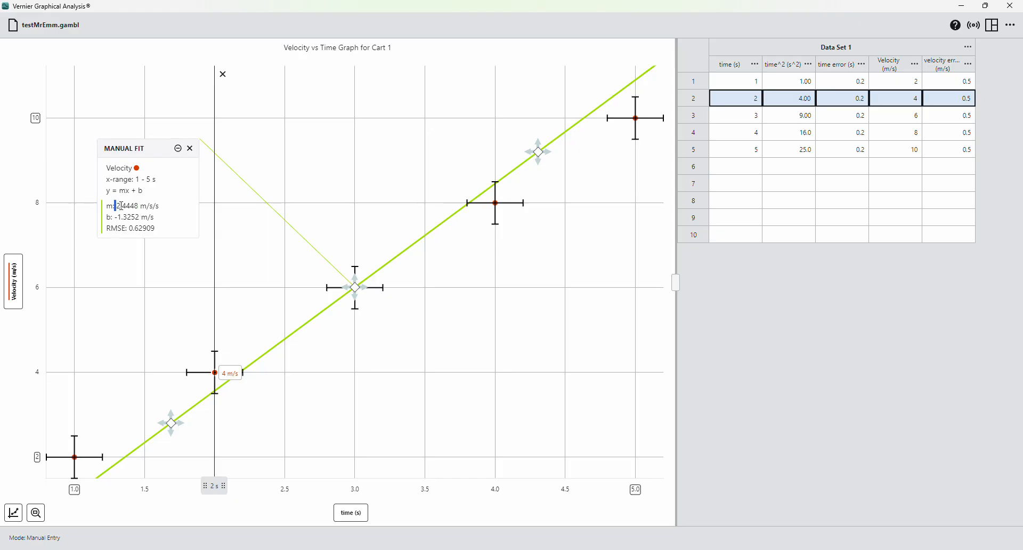
left_click_drag(117, 206, 159, 205)
left_click_drag(114, 218, 155, 216)
left_click(157, 217)
Add a second manual linear fit to the velocity-time graph and move its results box below the lines.
left_click(13, 512)
left_click(50, 496)
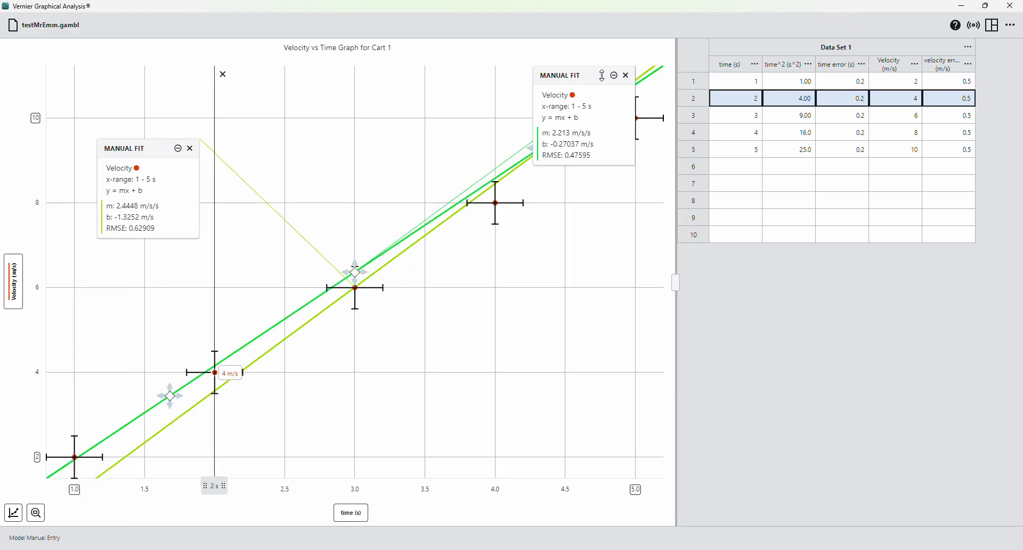
left_click_drag(603, 76, 611, 279)
Roughly reposition the second manual fit line to a slope of about 1.49 m/s/s with an intercept of about 1.76 m/s.
left_click_drag(355, 271, 382, 219)
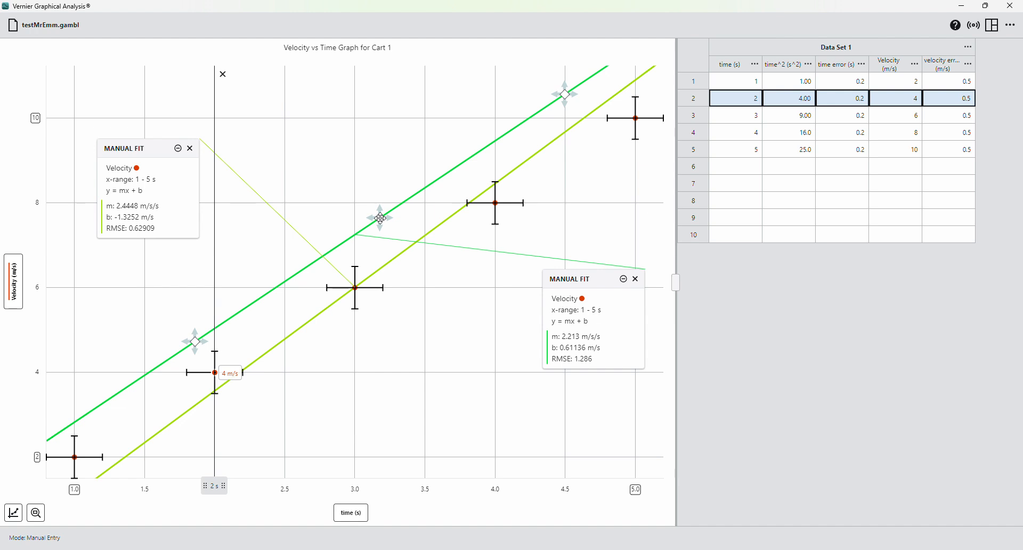
left_click_drag(381, 219, 373, 218)
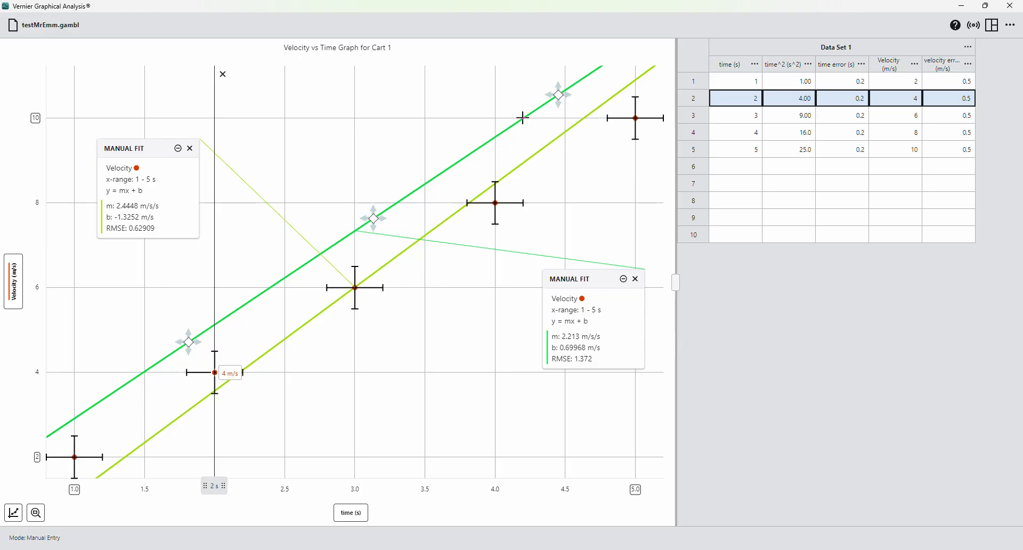
left_click_drag(558, 95, 588, 116)
left_click_drag(378, 242, 392, 245)
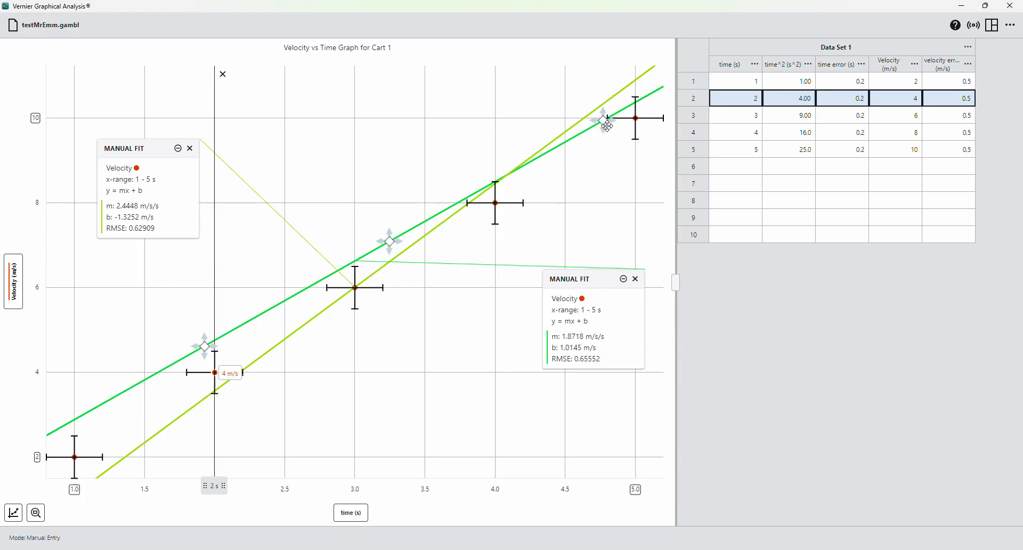
left_click_drag(603, 122, 642, 150)
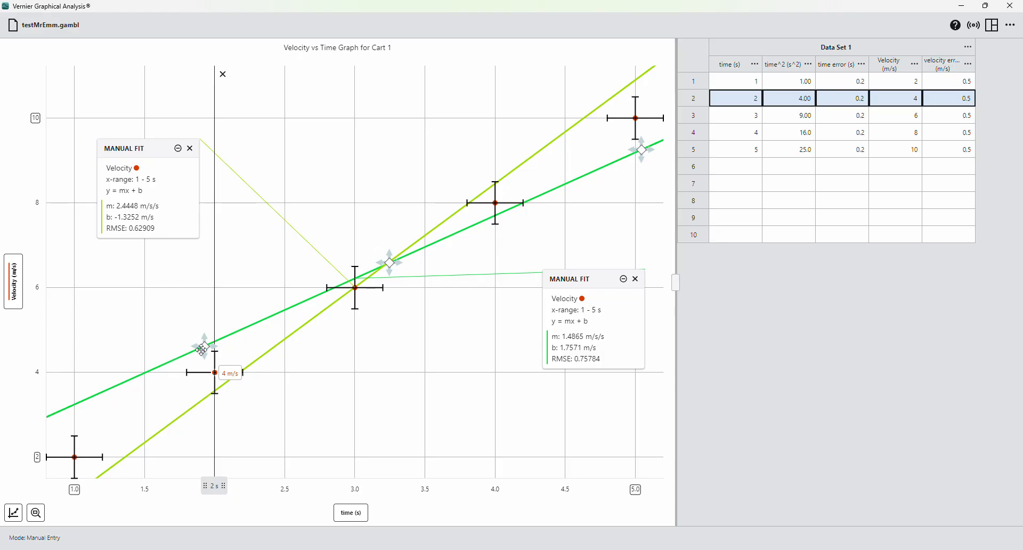
Refine the second manual fit to a slope of about 1.6 m/s/s and an intercept of about 1.21 m/s, nudging its results box slightly down.
left_click_drag(201, 350, 195, 367)
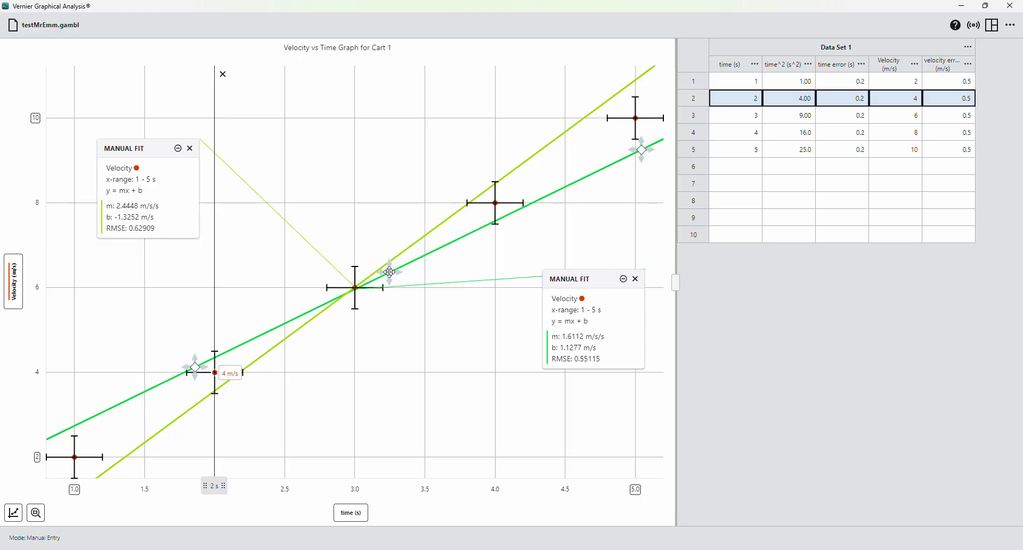
left_click_drag(389, 272, 386, 269)
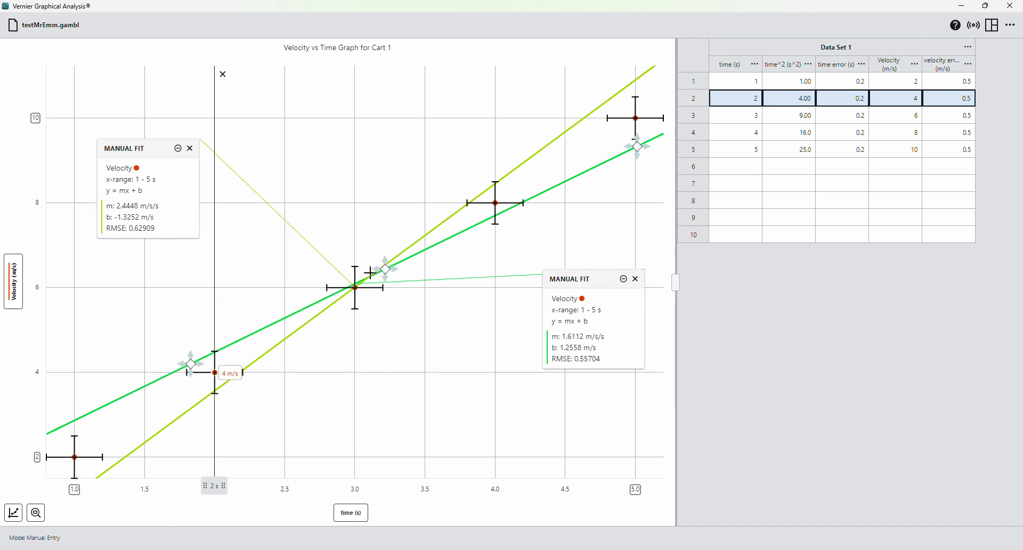
left_click_drag(183, 369, 189, 370)
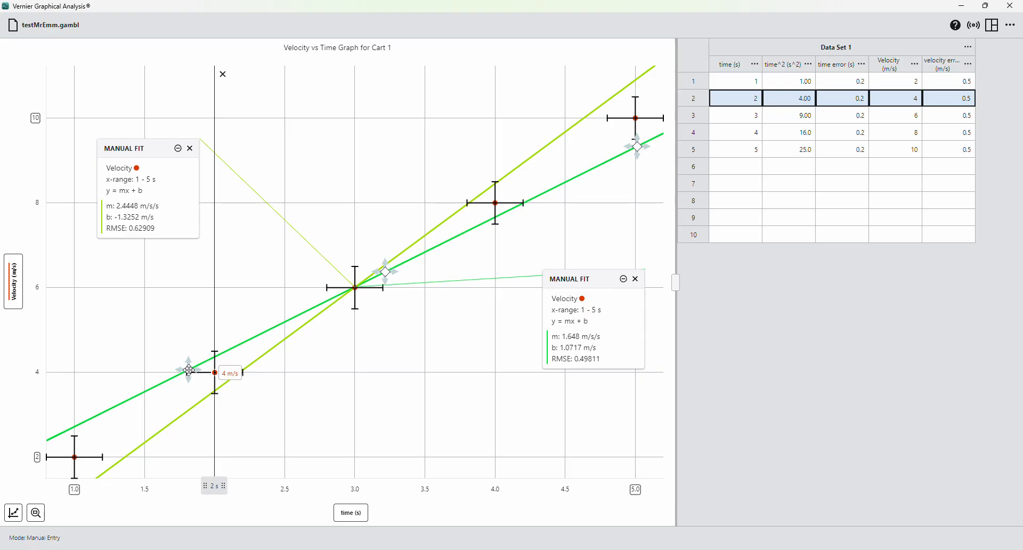
left_click_drag(189, 371, 188, 368)
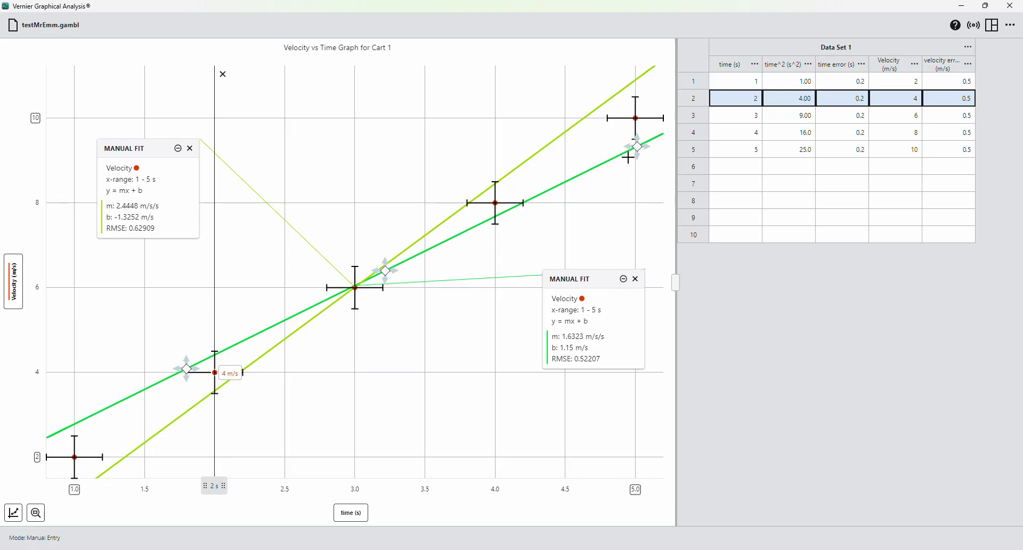
left_click_drag(637, 146, 640, 151)
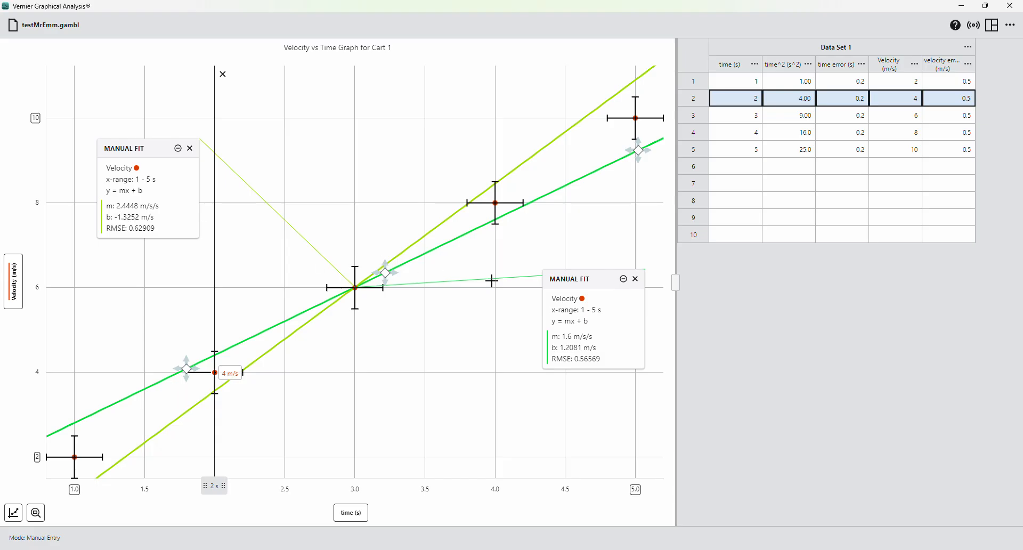
left_click_drag(561, 335, 582, 341)
left_click(582, 340)
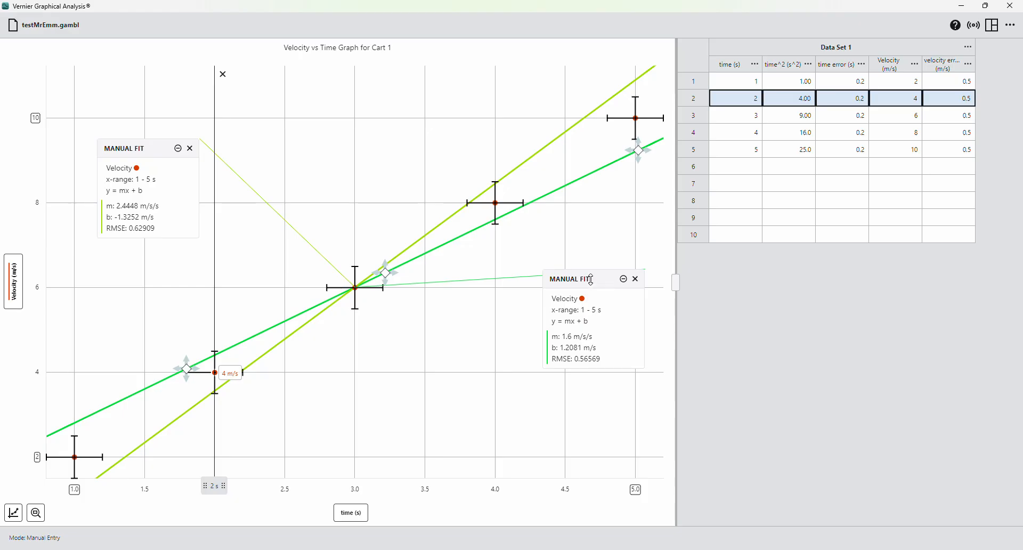
left_click_drag(591, 276, 589, 284)
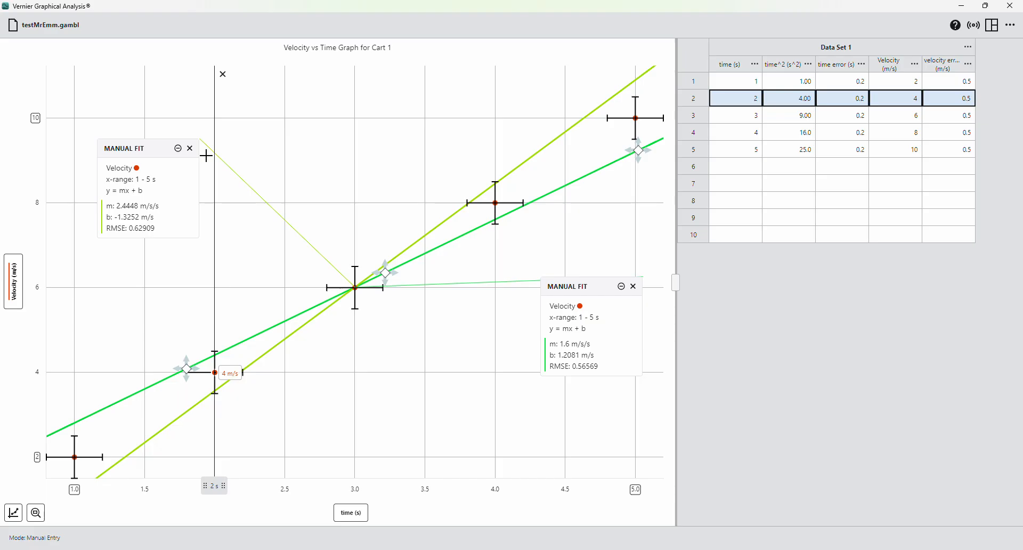
left_click(10, 32)
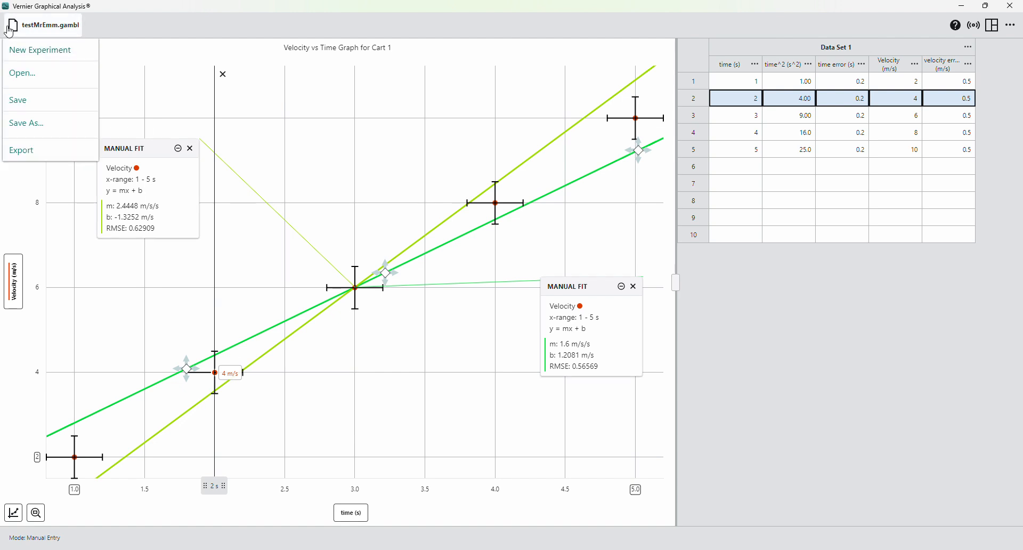
left_click(632, 230)
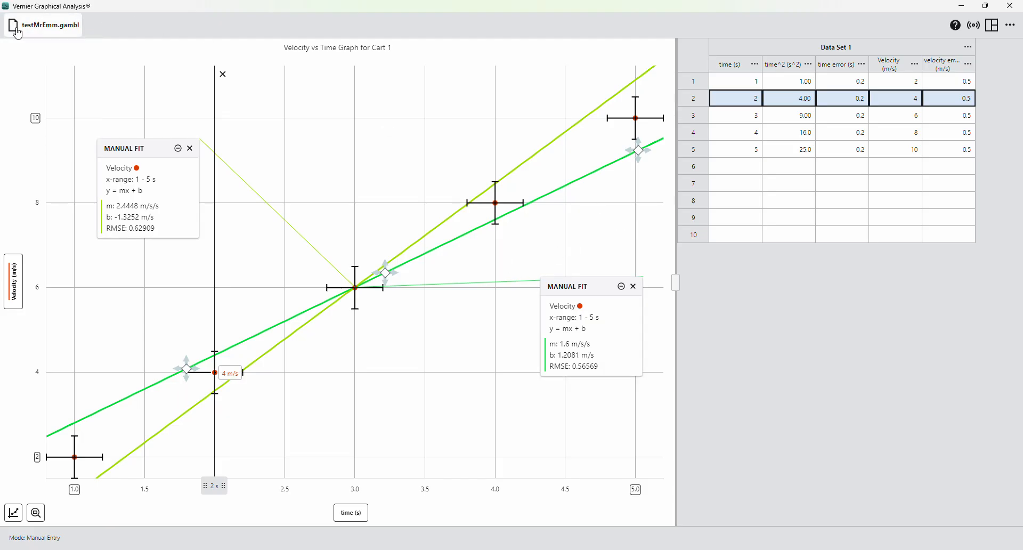
left_click(51, 25)
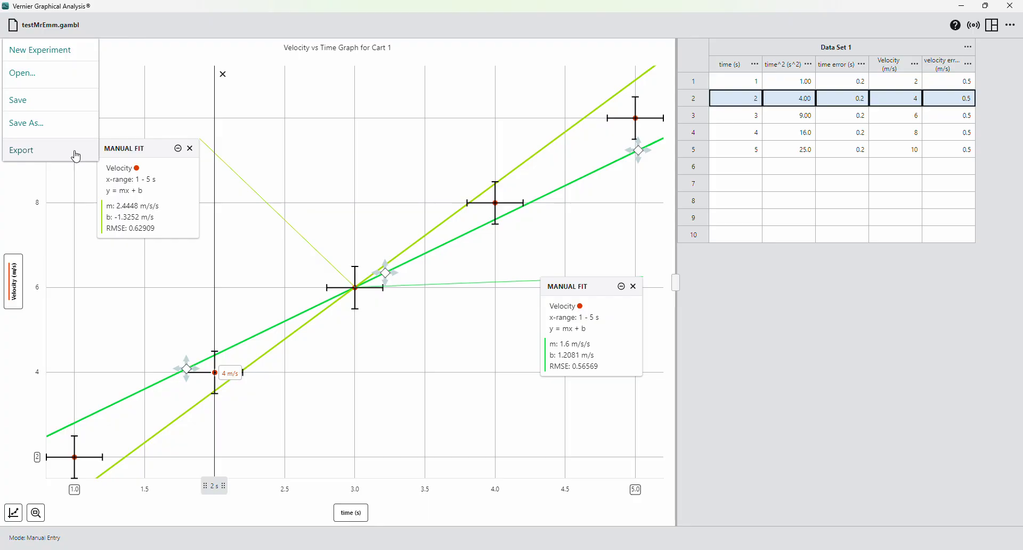
left_click(661, 220)
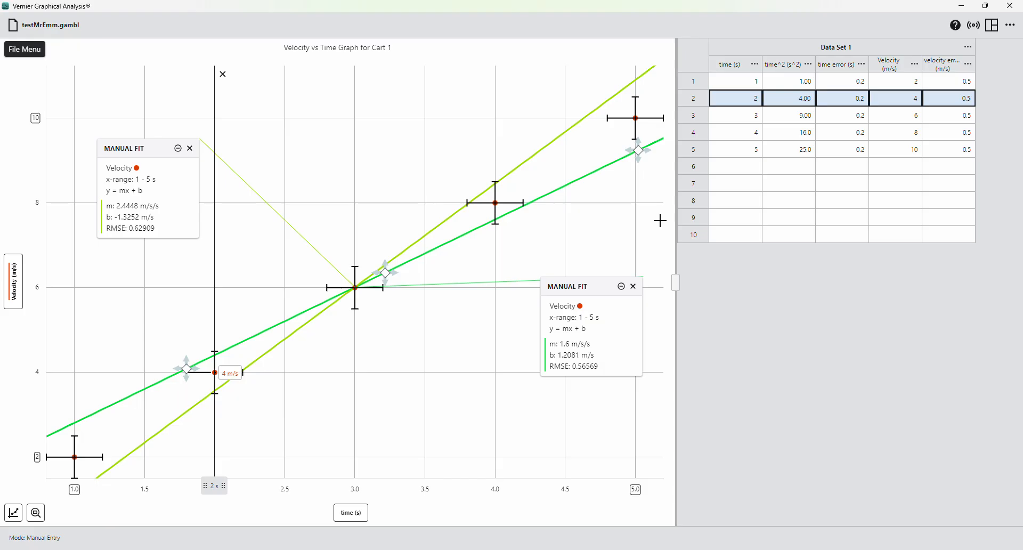